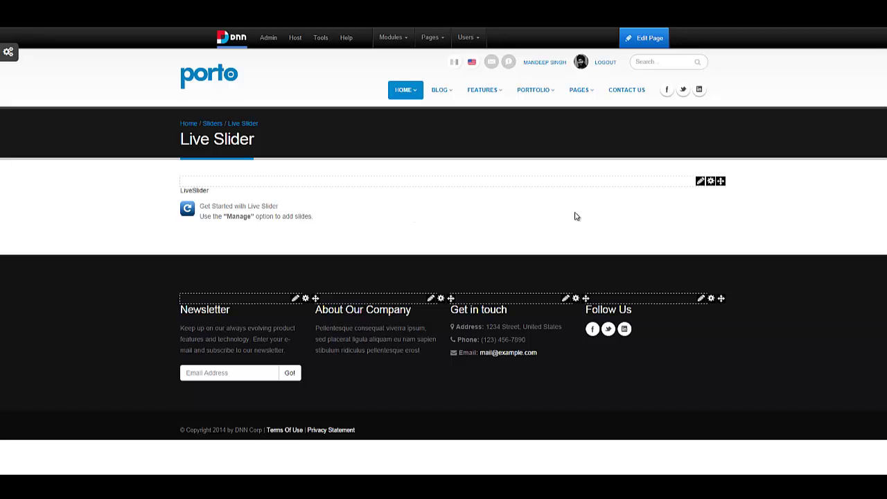
In the Live Slider's management page, set the Slide #1 image to AbstractGreen.jpg and show the live preview.
mouse_move(698, 184)
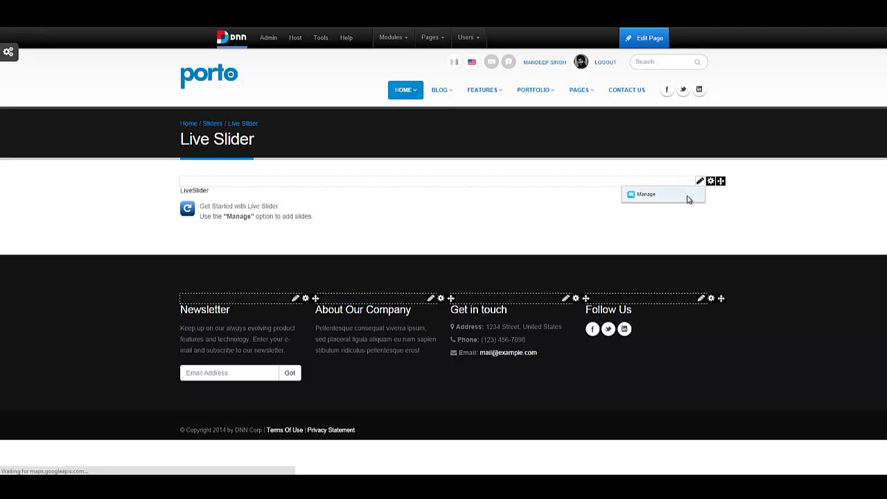
click(688, 198)
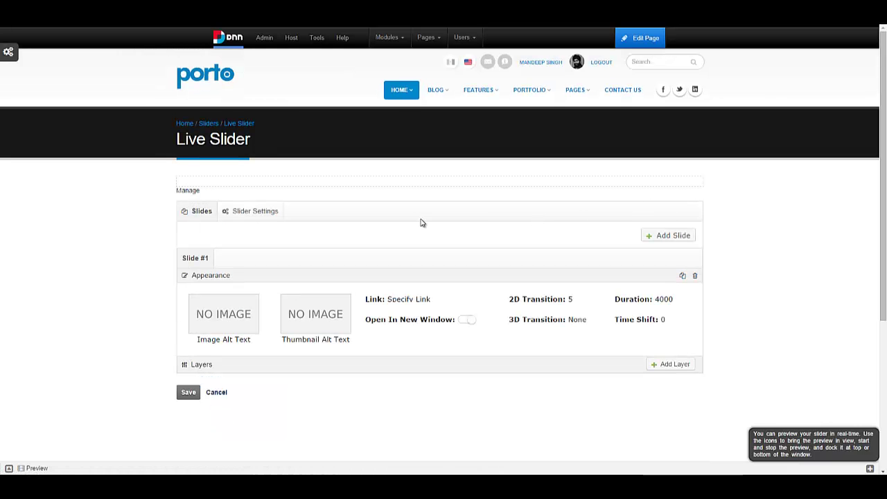
scroll(291, 244, down, 1)
scroll(228, 201, down, 1)
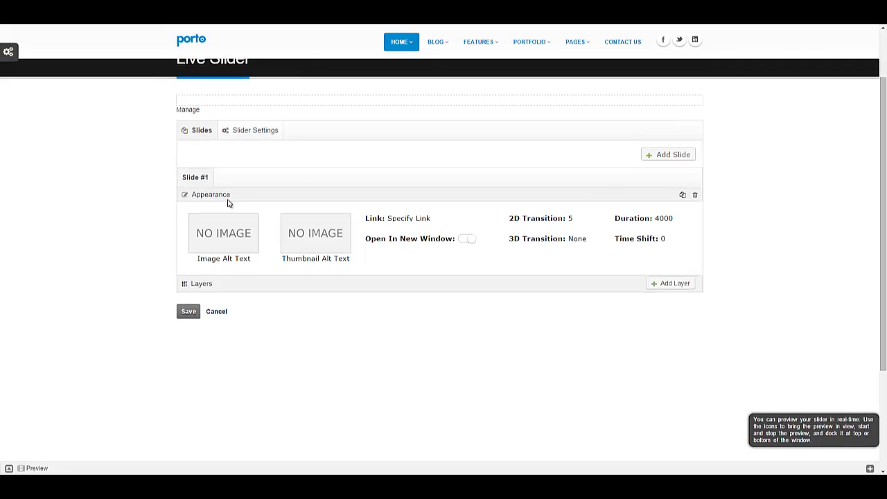
click(225, 236)
click(374, 225)
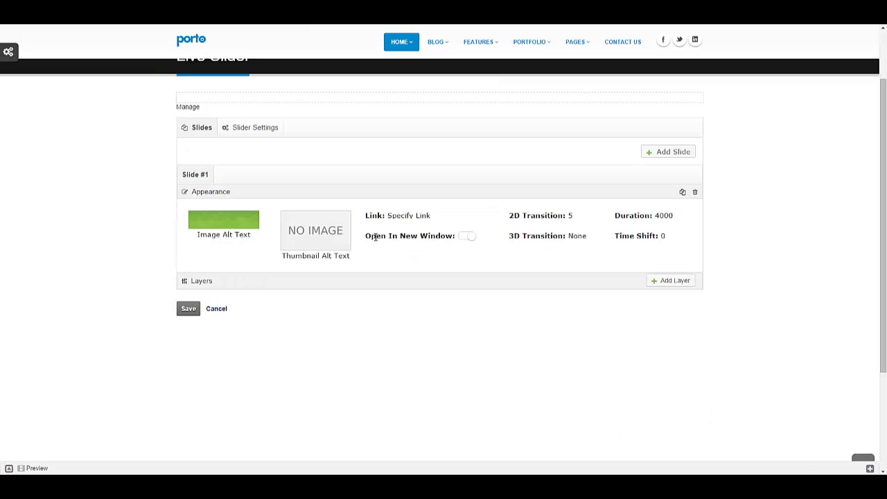
scroll(822, 440, down, 1)
click(870, 469)
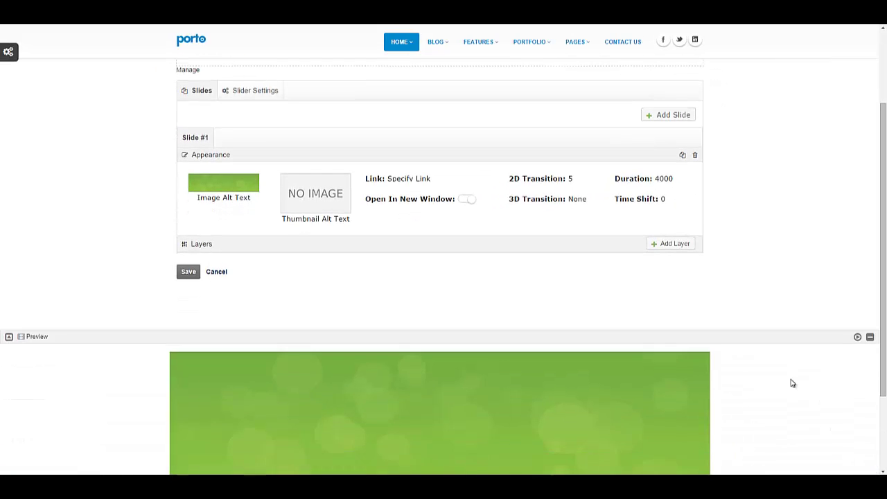
Add a second slide and give it the blue server-room image.
click(668, 115)
click(256, 193)
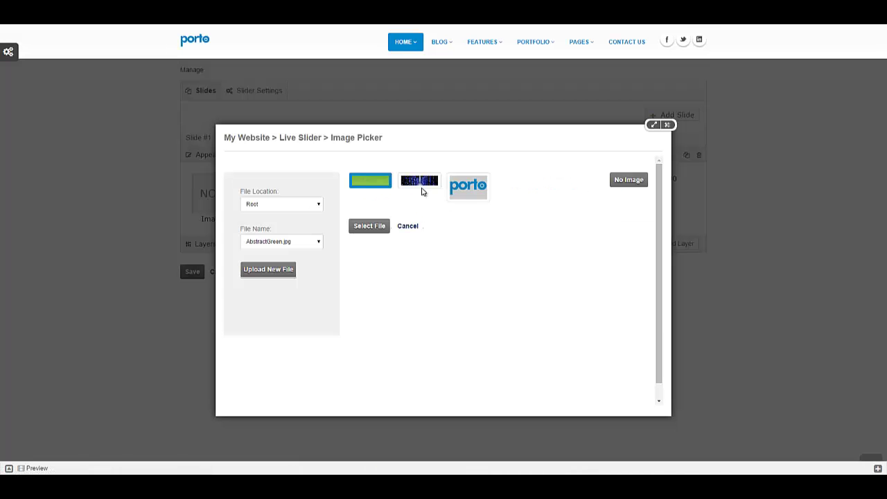
click(385, 225)
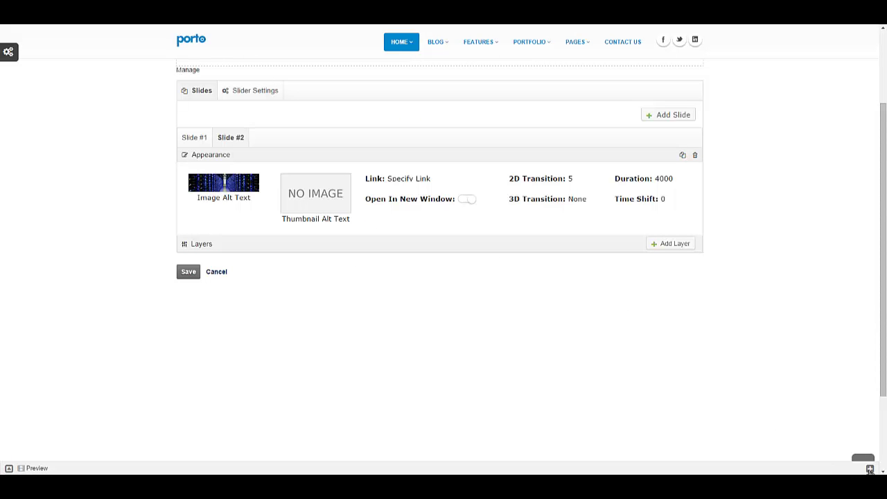
Show the slider preview, play the transition between the two slides, and stop it.
click(877, 469)
click(857, 311)
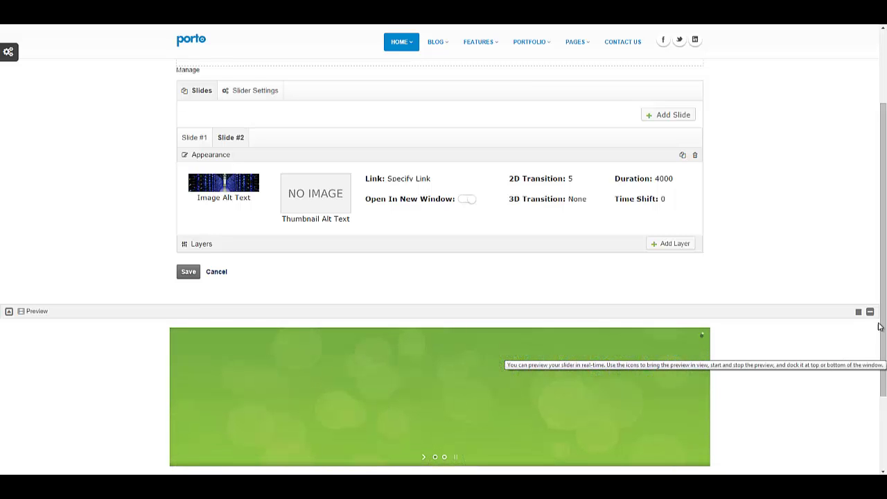
click(857, 311)
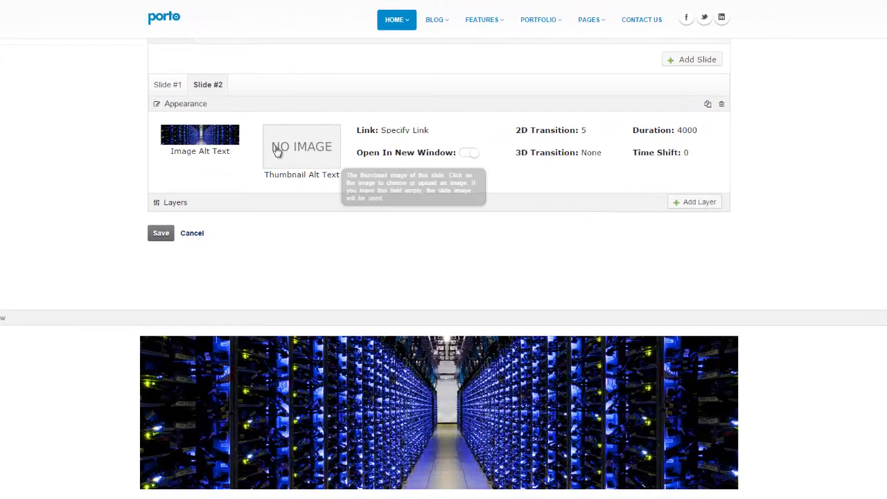
Add a layer to Slide #1 with content type Image and the Porto logo as its source.
click(170, 93)
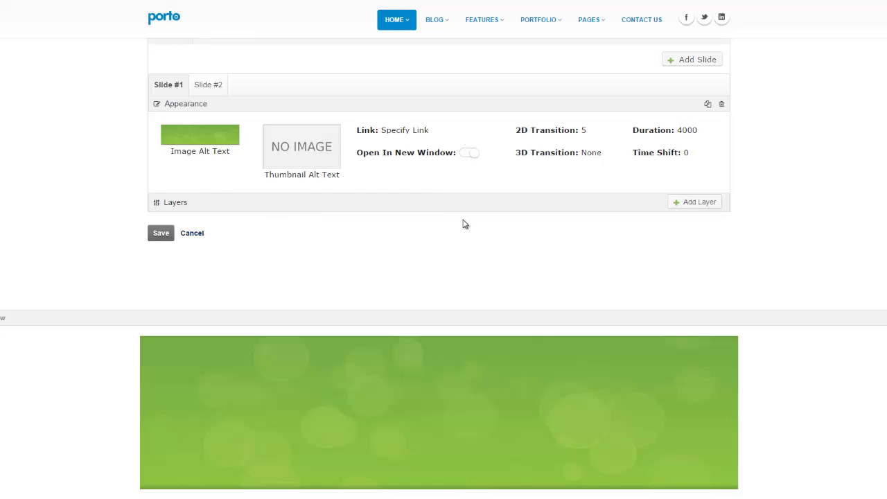
click(688, 201)
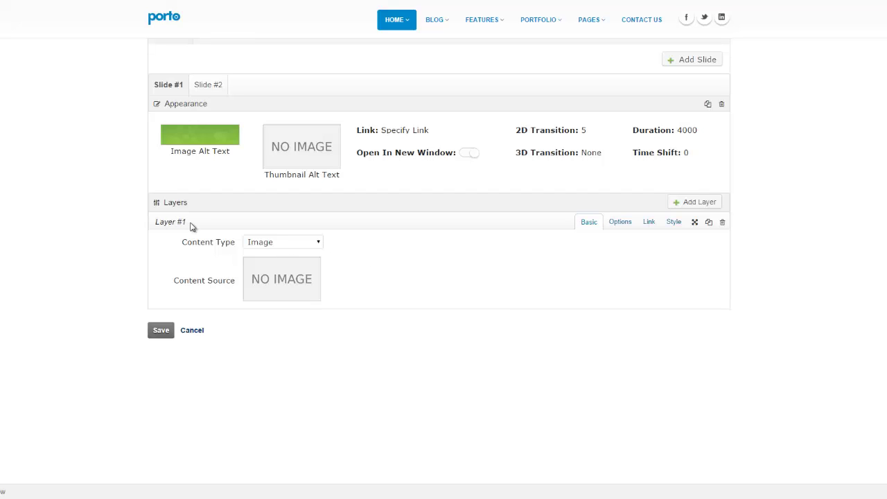
click(261, 243)
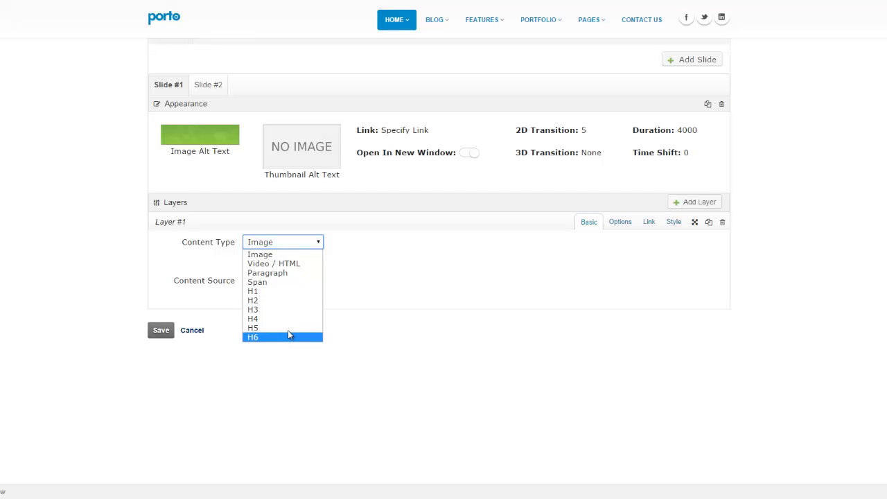
click(293, 255)
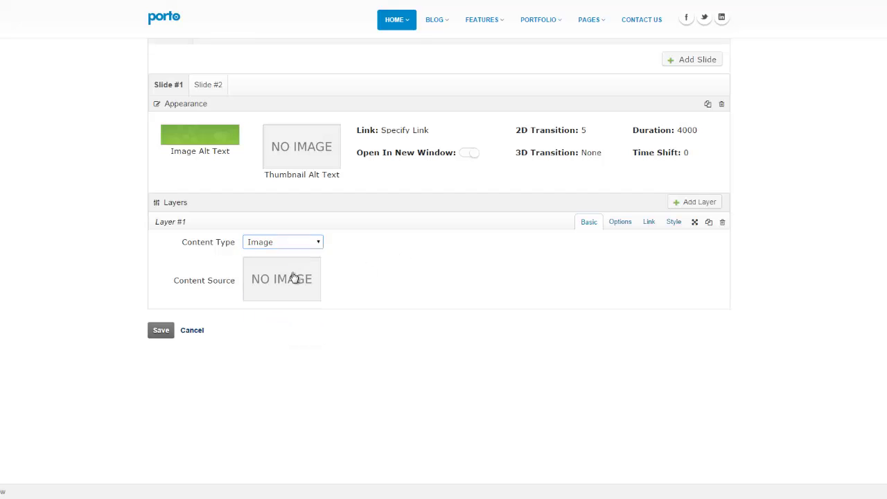
click(293, 277)
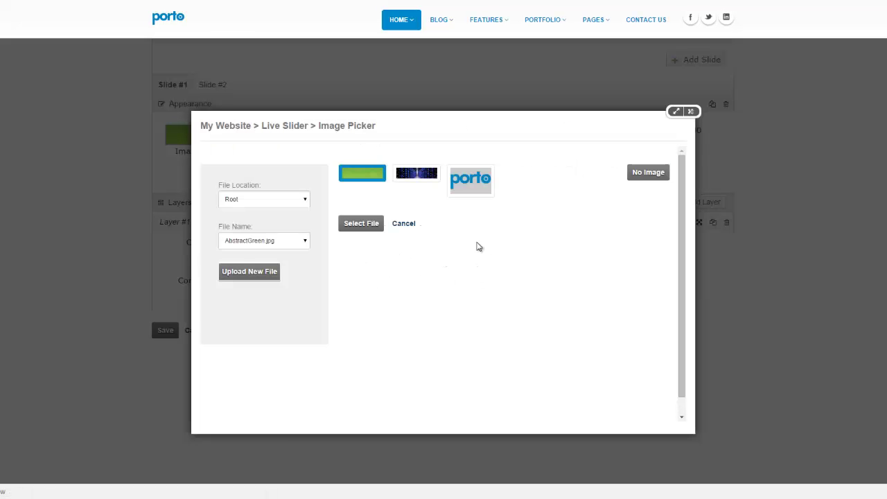
click(479, 189)
click(362, 223)
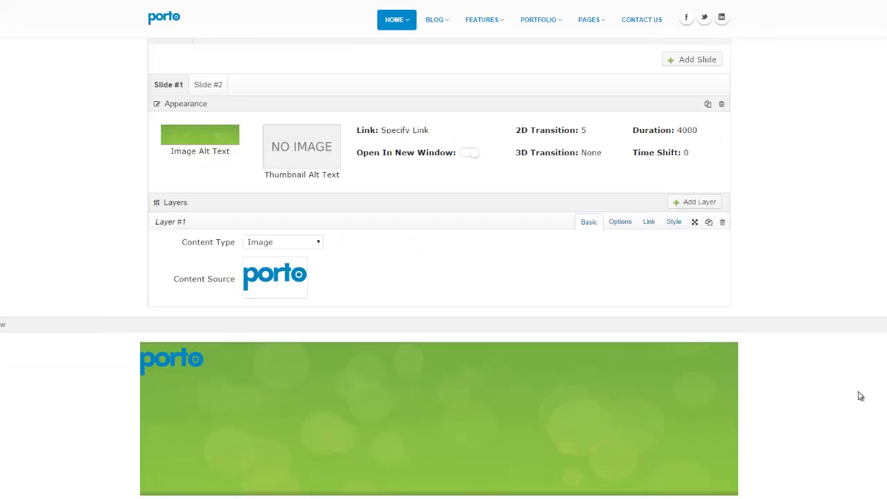
Rename the first layer to "Porto Logo" and move the logo to the upper centre of the slide in the preview.
scroll(774, 228, down, 2)
scroll(368, 240, up, 1)
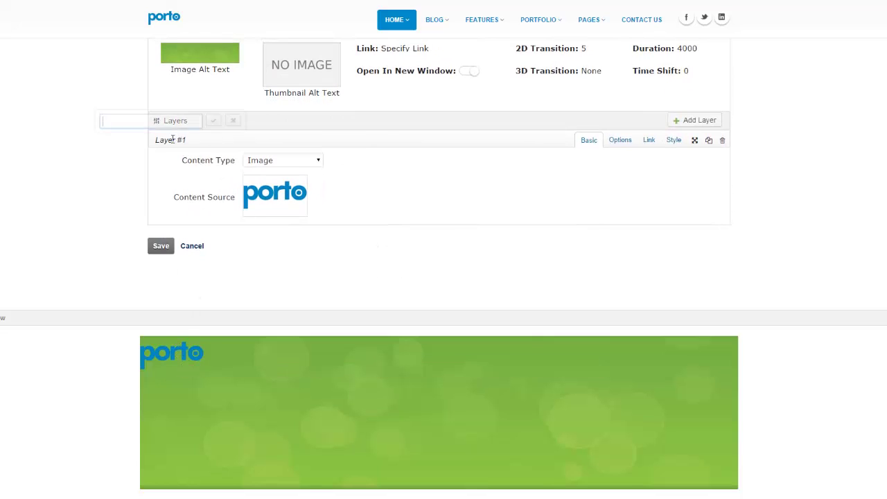
text(Porto Logo)
key(Return)
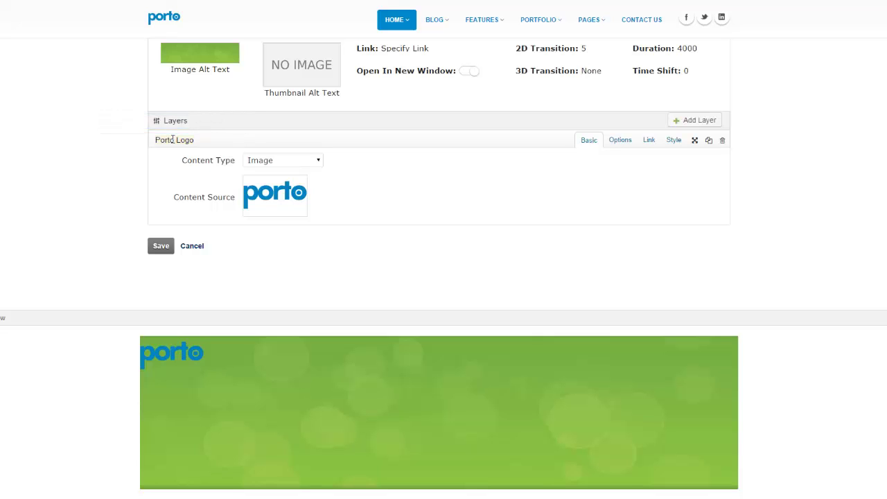
drag(189, 353, 455, 390)
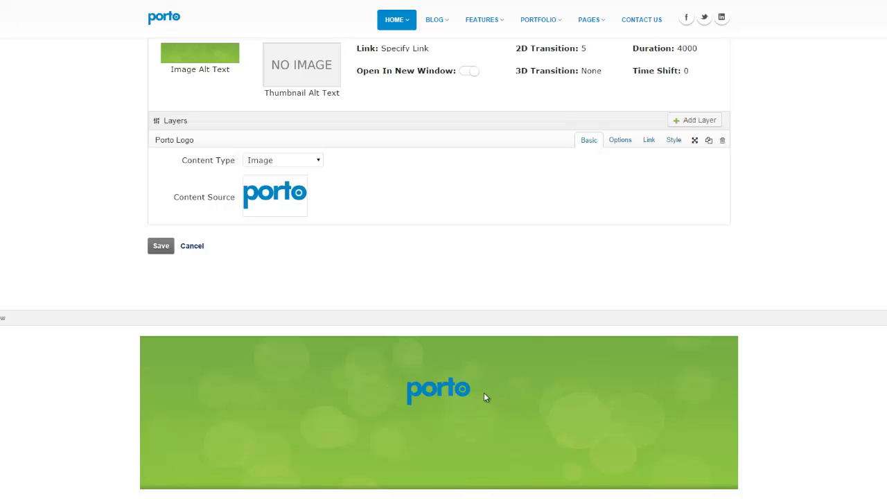
Add a second layer to Slide #1 with content type H1 and the text "Live Slider is Awesome!".
click(707, 124)
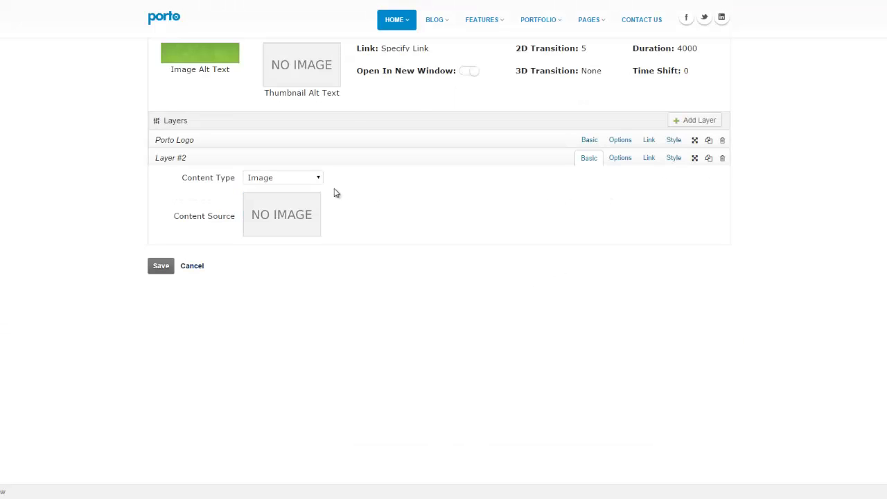
click(292, 180)
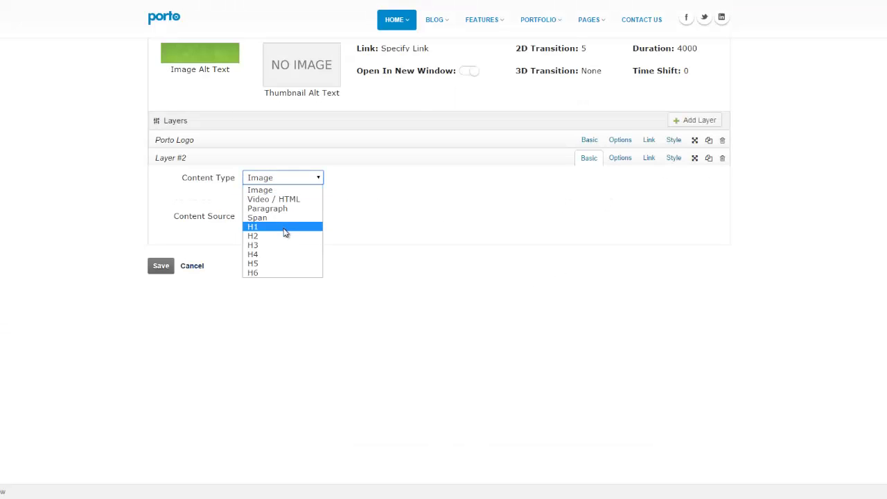
click(284, 227)
click(309, 227)
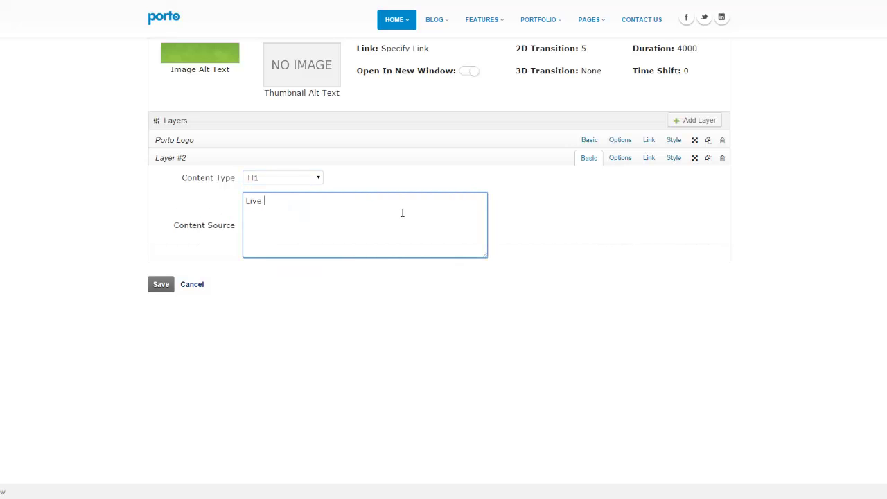
text(Live Slider is Awesome!)
Rename the heading layer to "Live Slider is Awesome" and move it below the logo, about 157px from the top and 376px from the left.
click(179, 158)
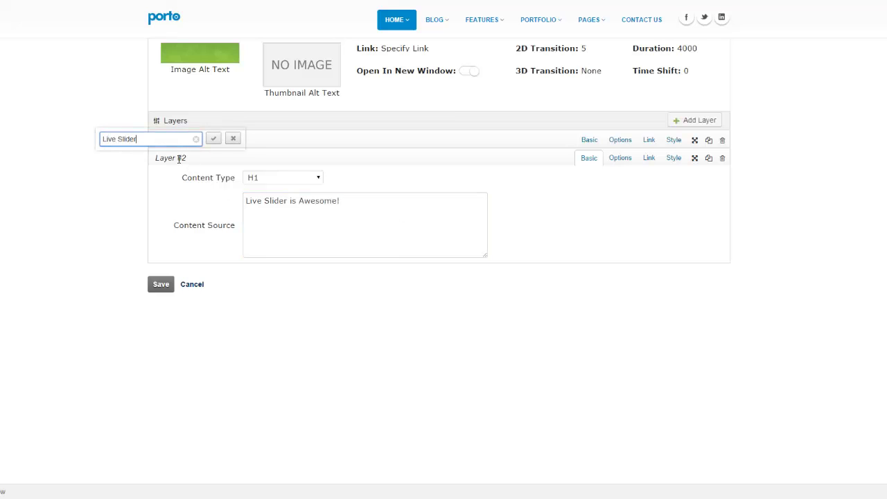
text(Live Slider is Awesome)
key(Return)
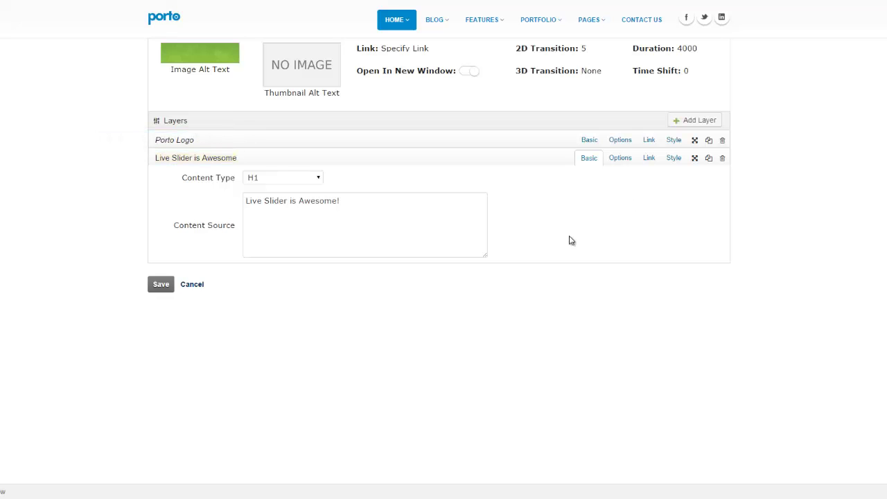
click(881, 492)
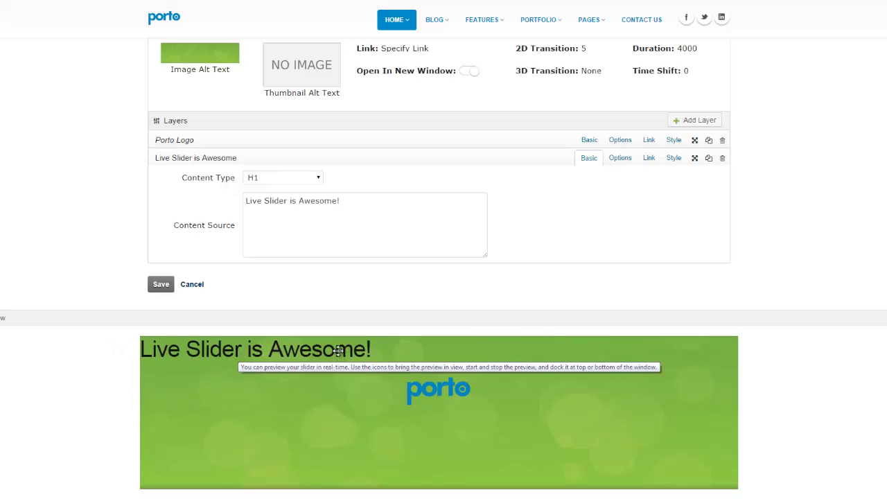
drag(333, 352, 515, 432)
Set the heading layer's width to 200px and move it beside the logo, about 78px from the top and 274px from the left.
click(672, 158)
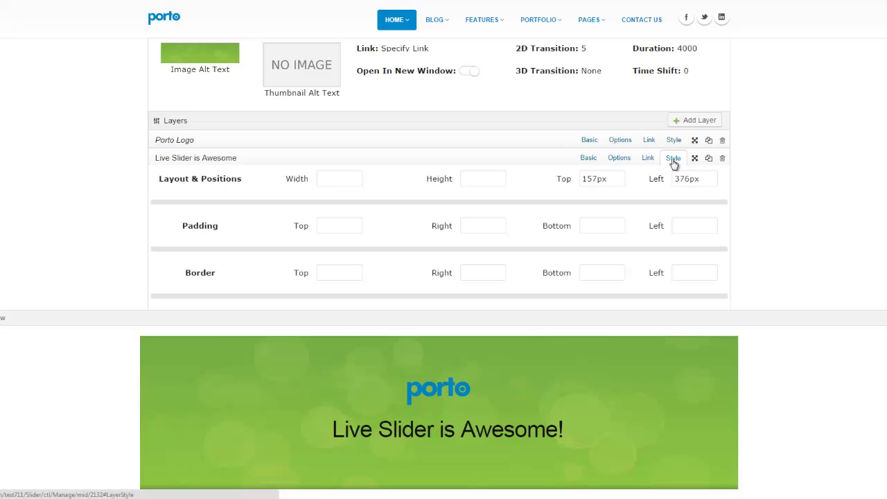
scroll(669, 176, down, 2)
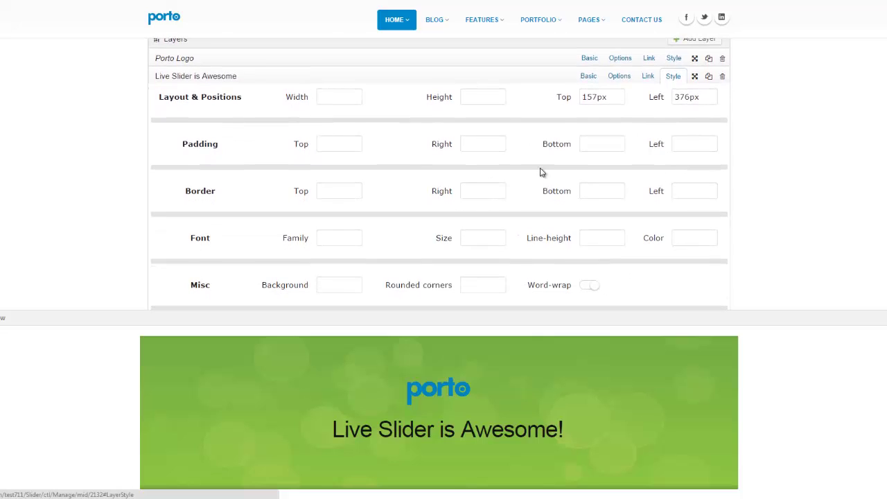
click(328, 97)
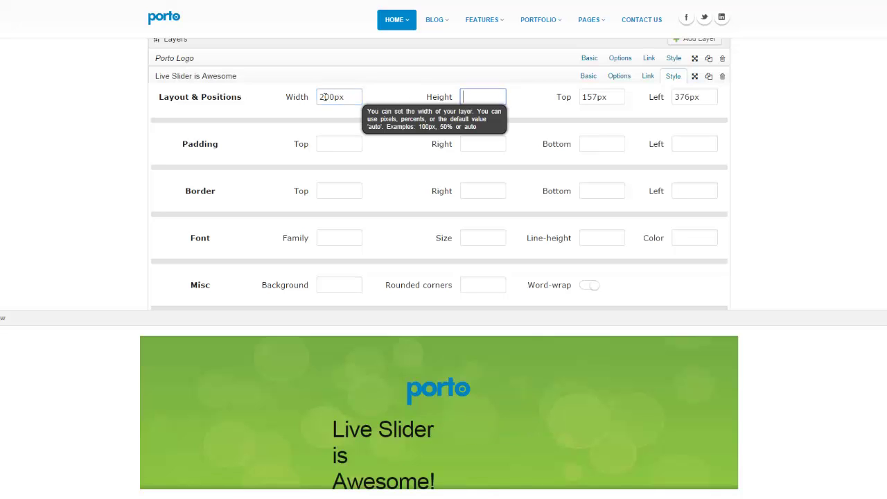
key(Tab)
drag(327, 393, 326, 392)
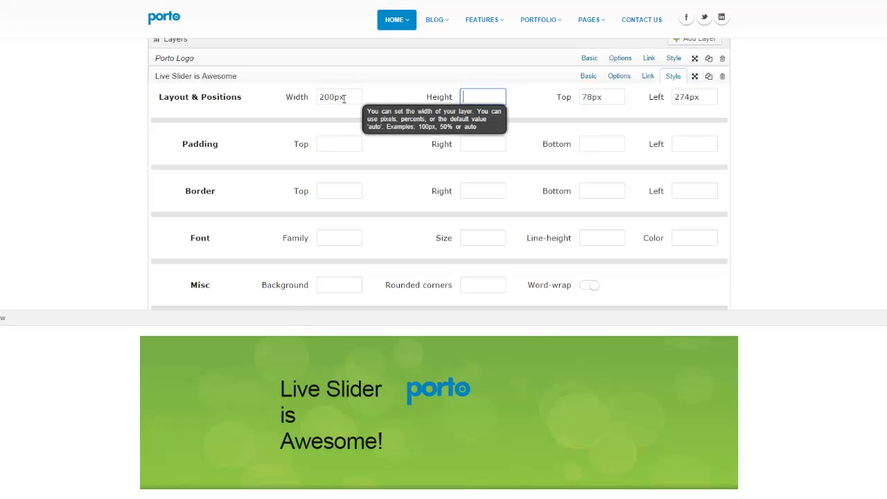
Set the heading layer's height to 100px.
drag(343, 98, 319, 98)
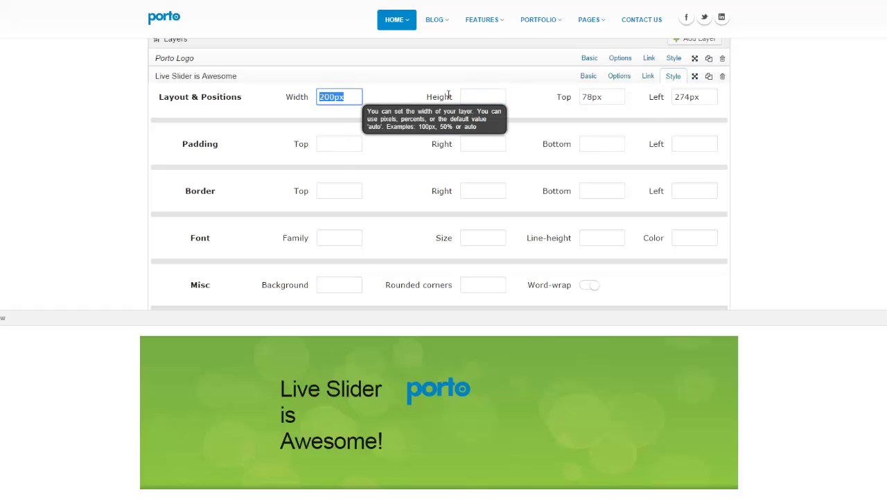
click(475, 97)
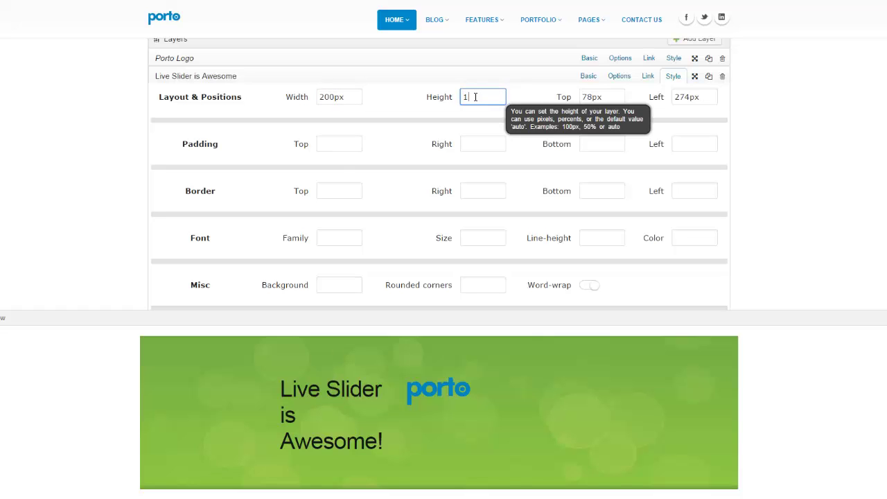
key(Tab)
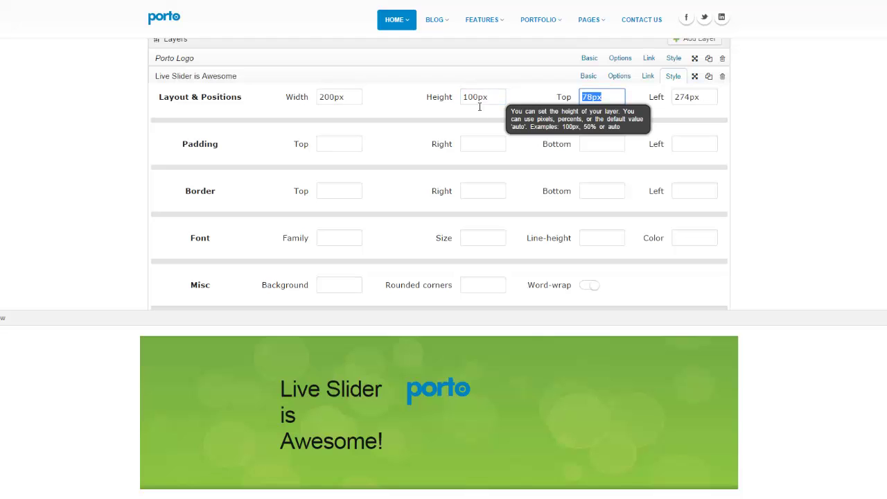
click(475, 97)
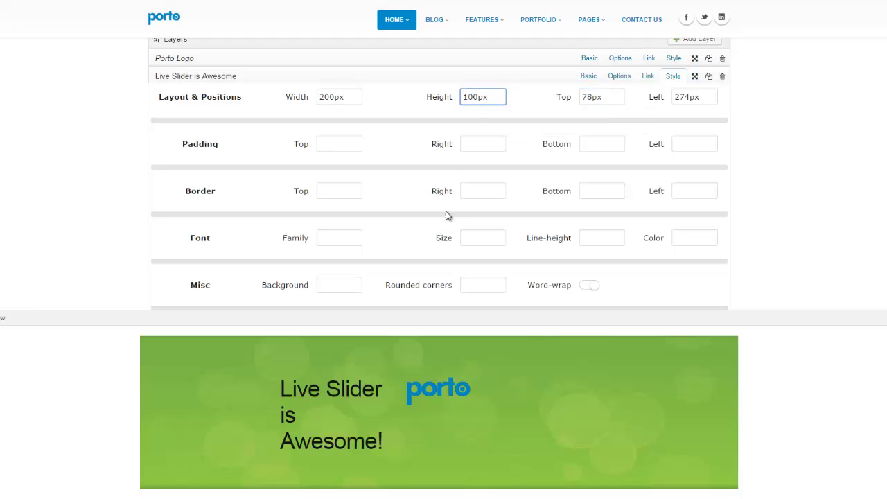
Clear the heading layer's height and width and move it below the logo, about 175px from the top and 365px from the left.
click(464, 97)
double_click(468, 98)
key(BackSpace)
key(shift+Tab)
key(BackSpace)
key(Tab)
drag(365, 410, 410, 437)
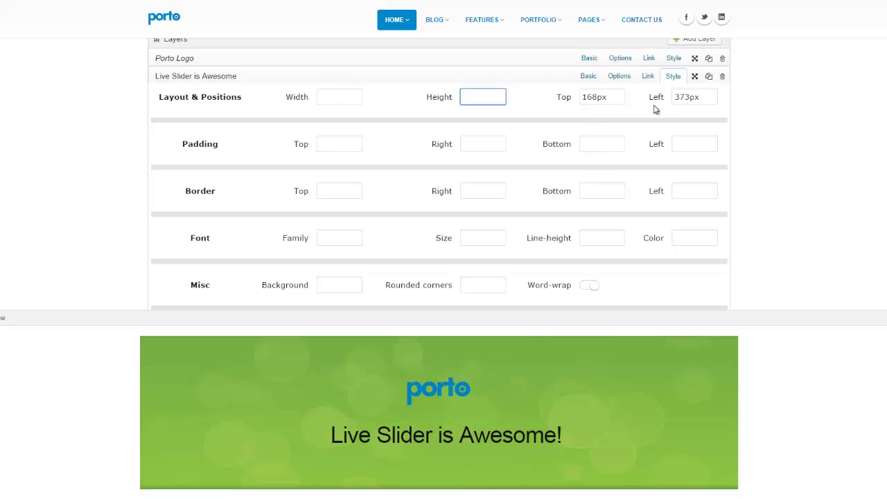
mouse_move(467, 446)
mouse_down()
mouse_move(467, 432)
mouse_move(463, 441)
mouse_up()
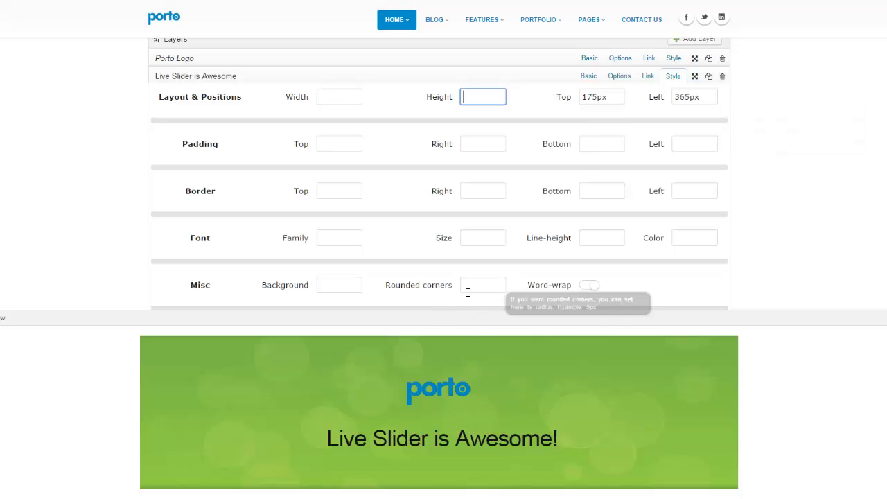
Set the heading layer's background colour to white (ffffff).
click(342, 288)
drag(337, 346, 315, 298)
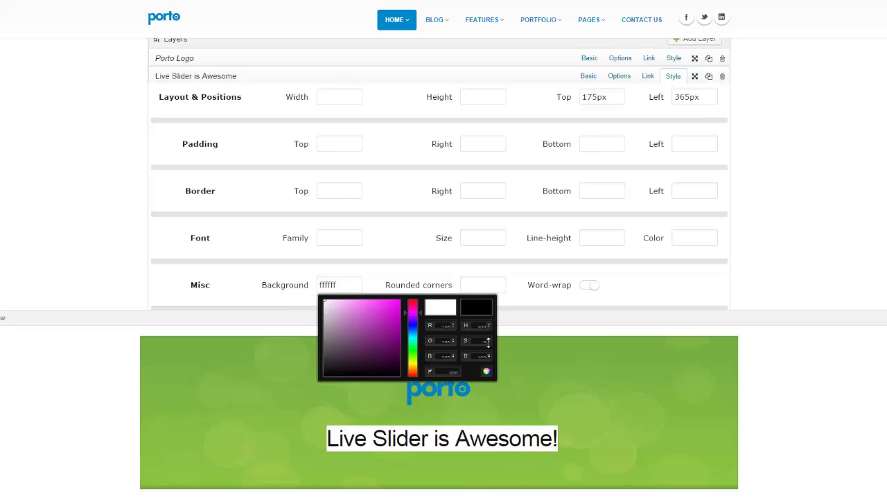
Change the heading layer's font colour to a bright blue.
click(525, 302)
click(677, 237)
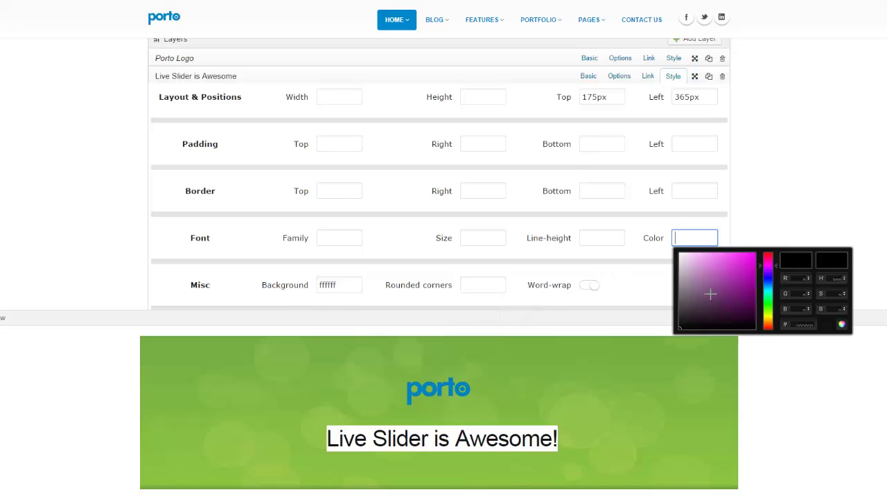
click(766, 280)
click(755, 256)
click(813, 205)
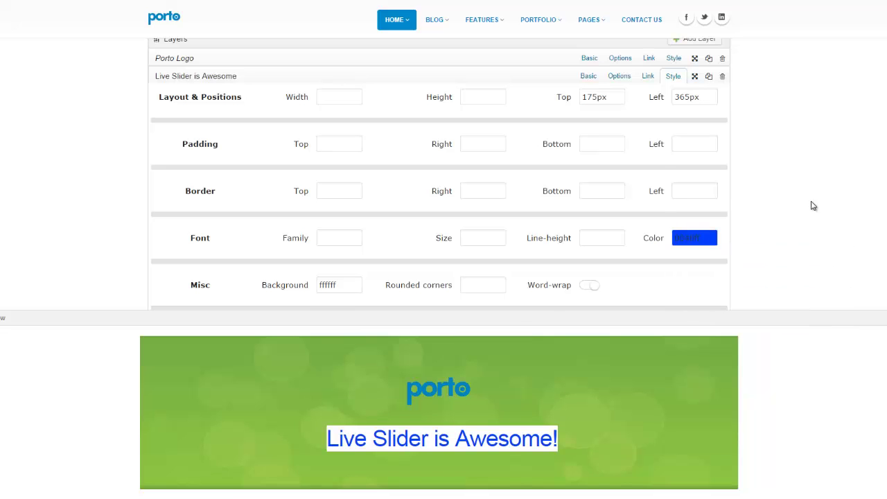
Set the heading layer's font size to 20px and enlarge it to 24px.
click(489, 234)
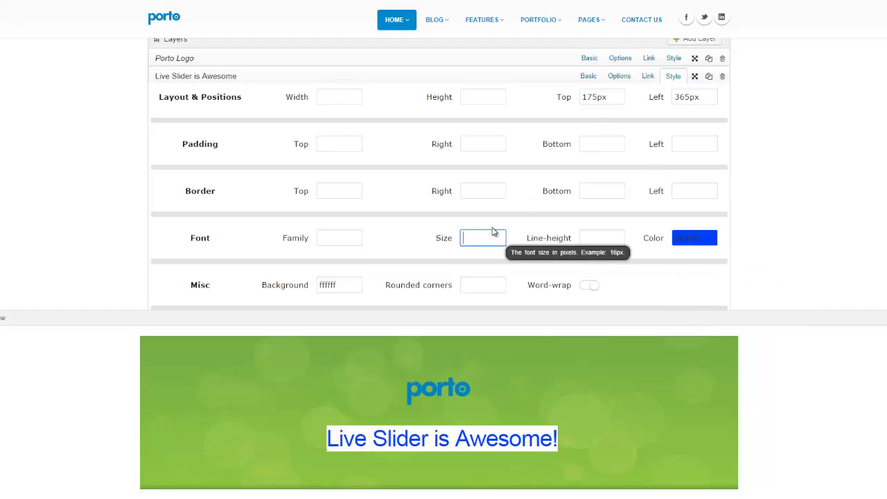
text(20p)
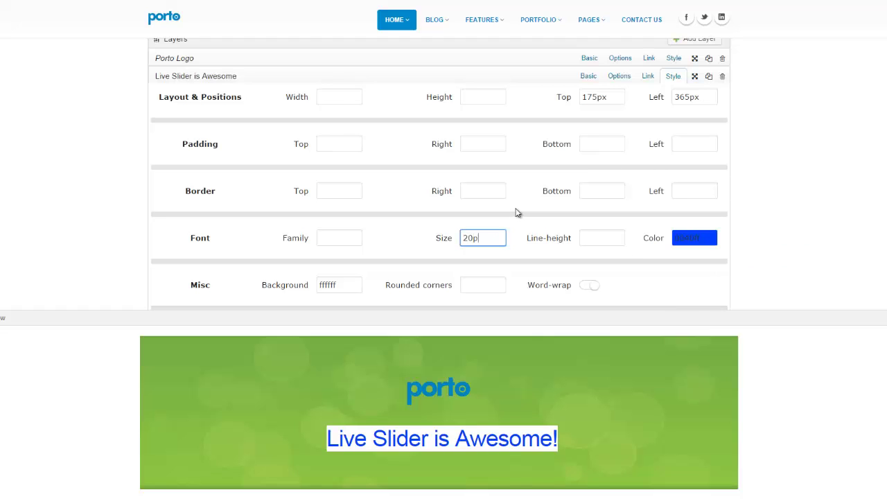
text(x)
key(Tab)
click(469, 237)
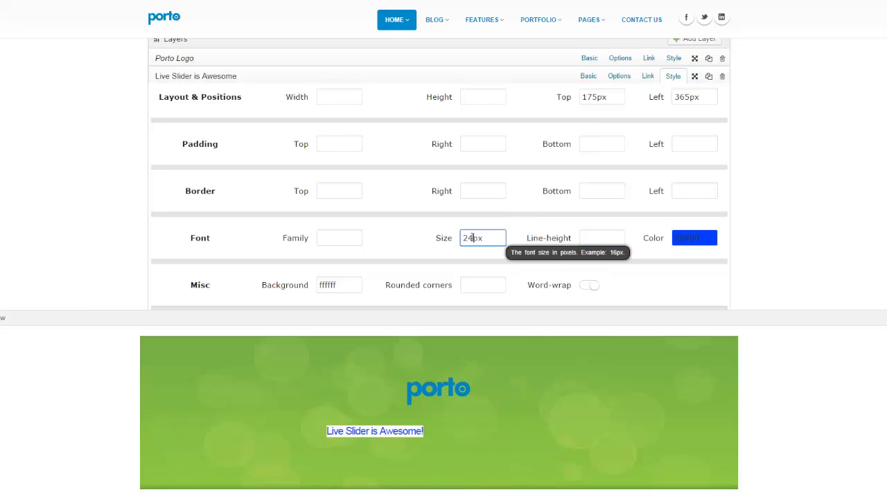
key(Tab)
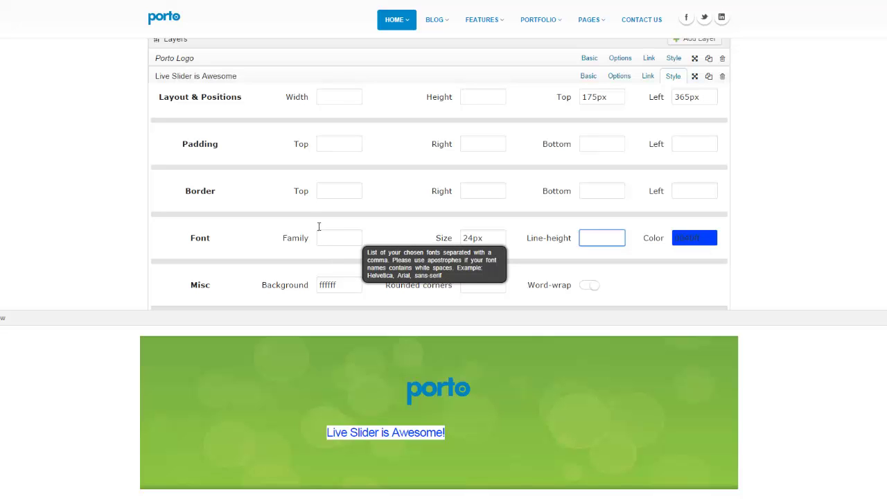
Set the heading layer's padding to 10px for the top, right, bottom and left.
click(325, 142)
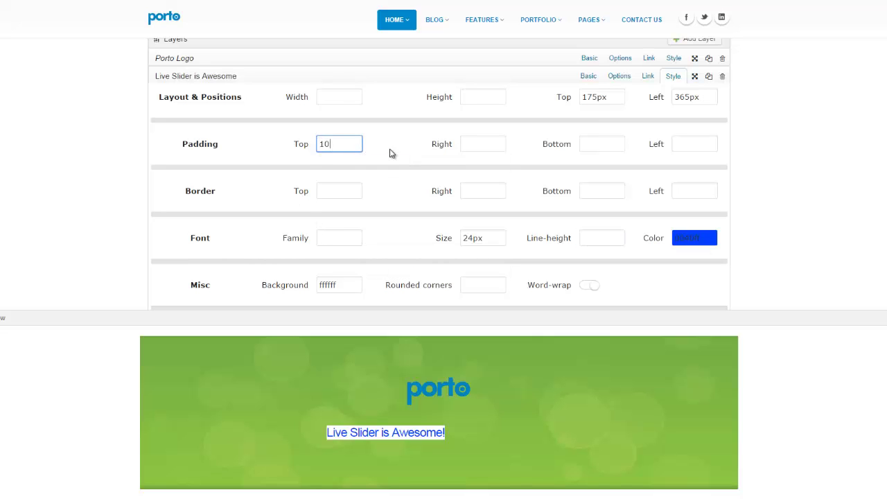
key(ctrl+a)
key(ctrl+c)
key(Tab)
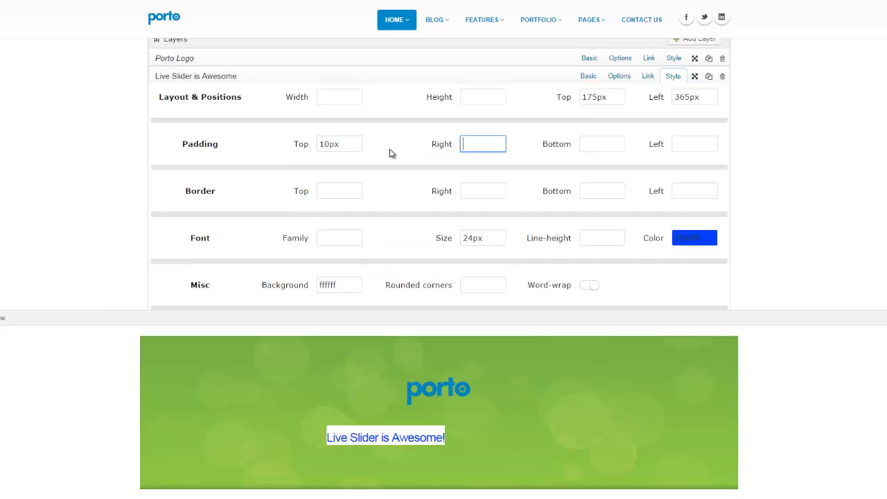
key(ctrl+v)
click(583, 144)
key(ctrl+v)
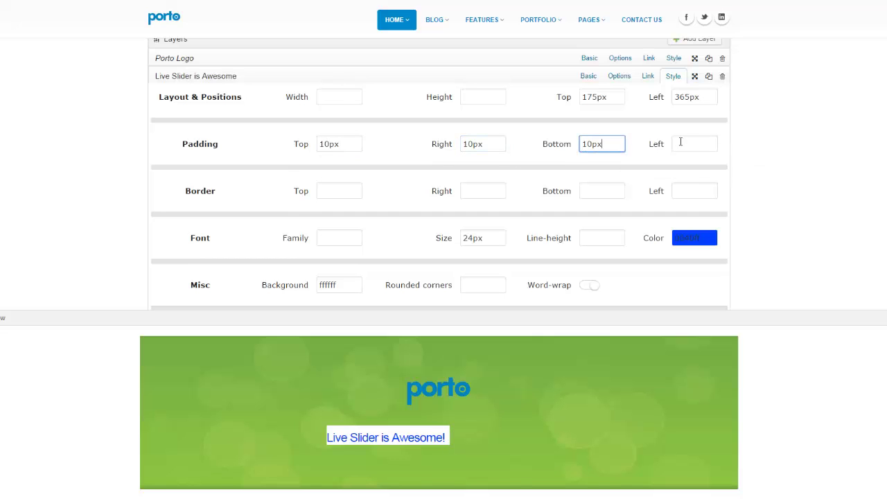
click(679, 143)
key(ctrl+v)
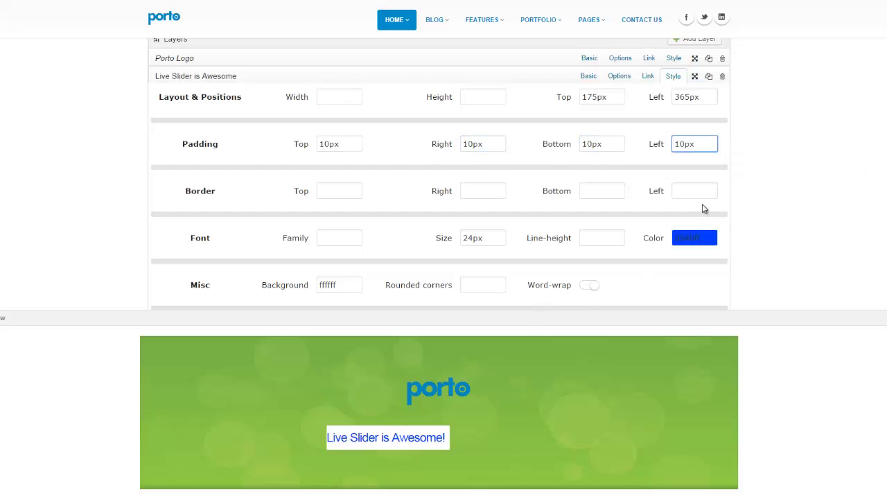
Round the heading layer's corners with a 10px radius.
click(684, 194)
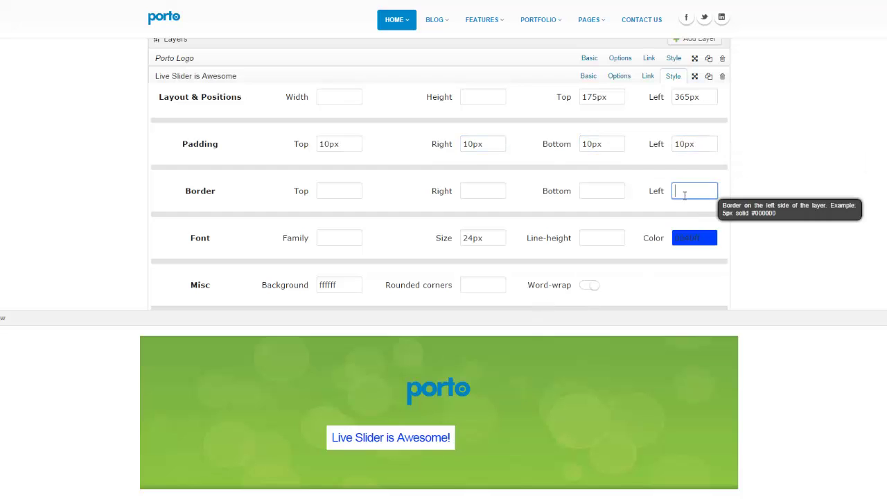
click(476, 287)
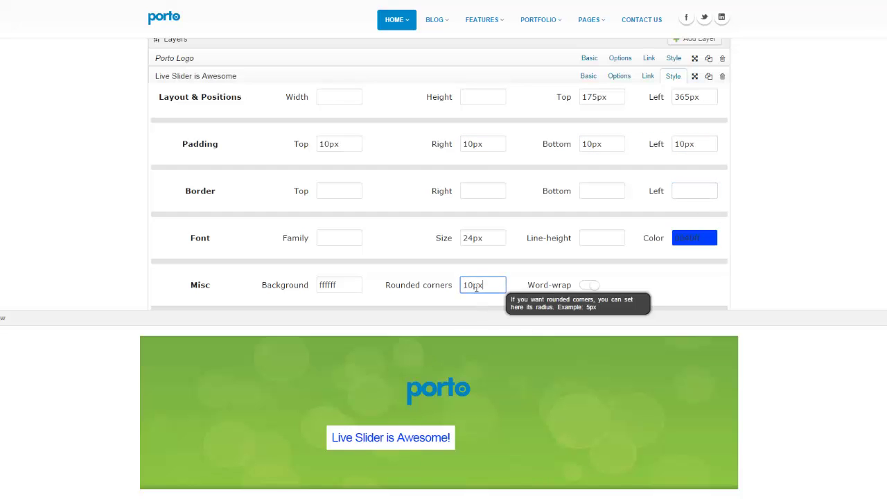
key(Tab)
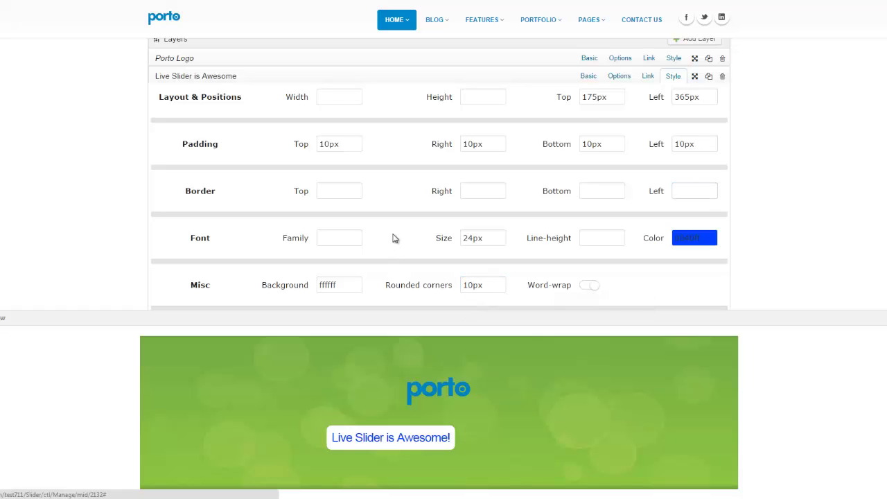
Give the heading layer a top border of 2px solid #000000.
click(348, 191)
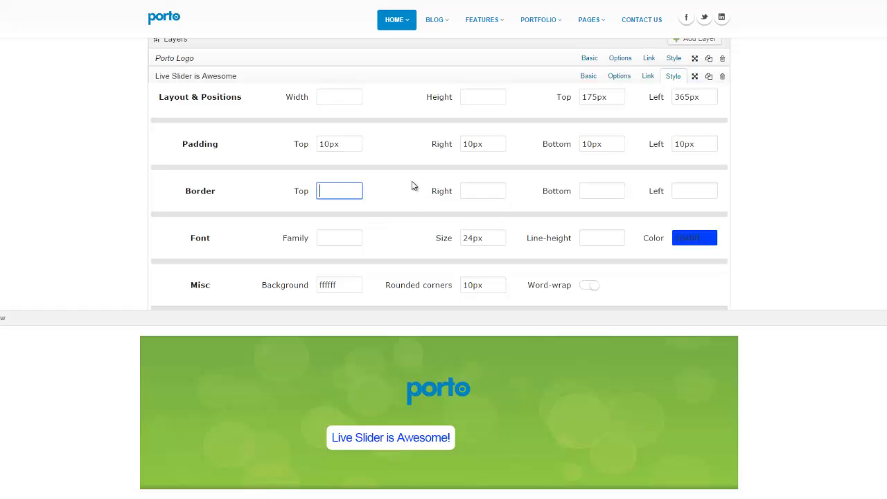
text(2px solid #00000)
text(0)
key(Tab)
key(shift+Tab)
Move the heading layer's 2px solid #000000 border from its top side to its bottom side.
key(ctrl+c)
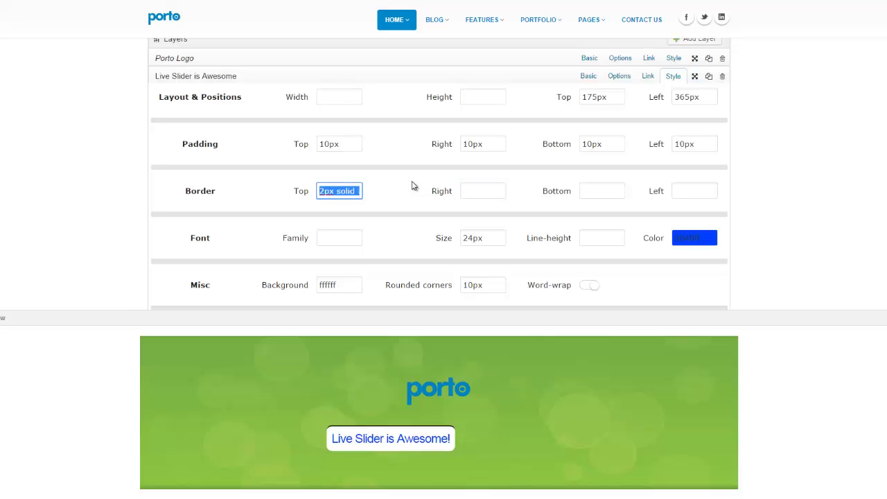
key(BackSpace)
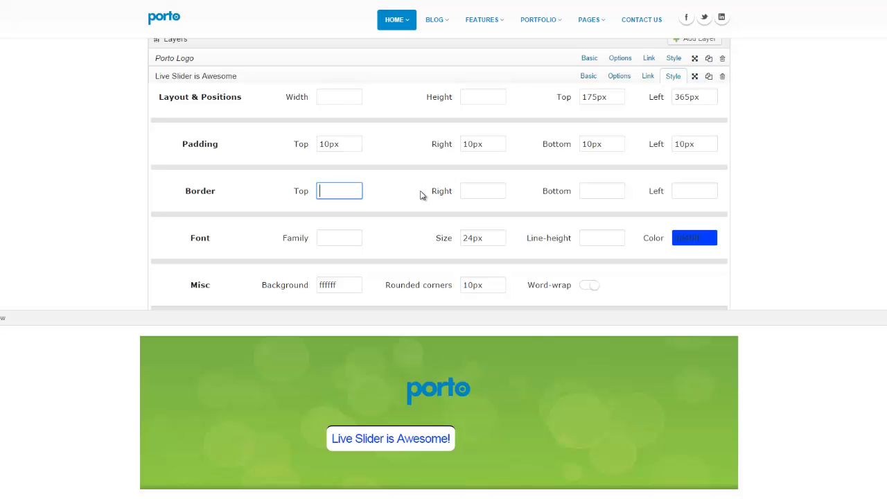
click(590, 189)
key(ctrl+v)
click(641, 176)
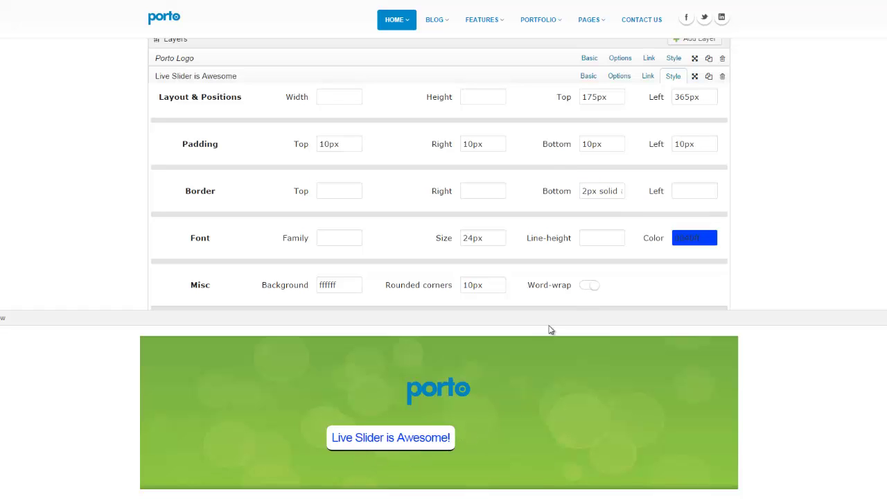
Thicken the heading layer's bottom border to 3px and centre the layer below the logo, about 166px from the top and 458px from the left.
click(600, 191)
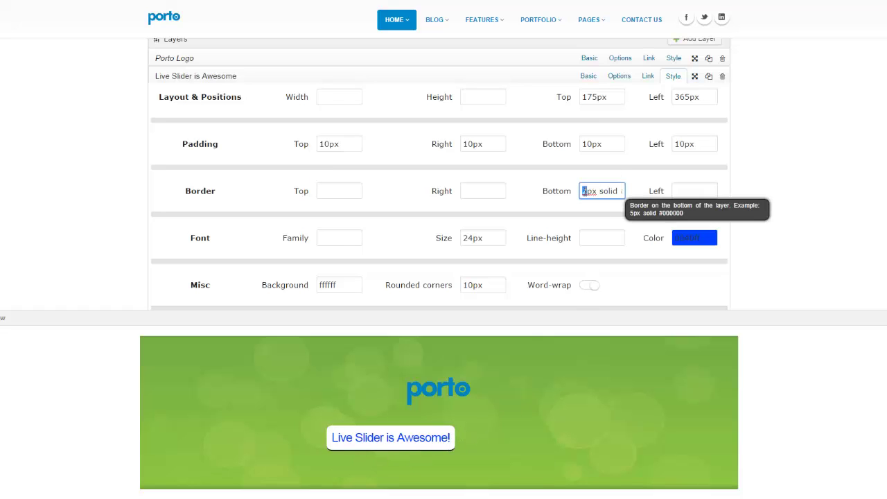
key(Tab)
drag(587, 193, 582, 193)
text(3)
key(Tab)
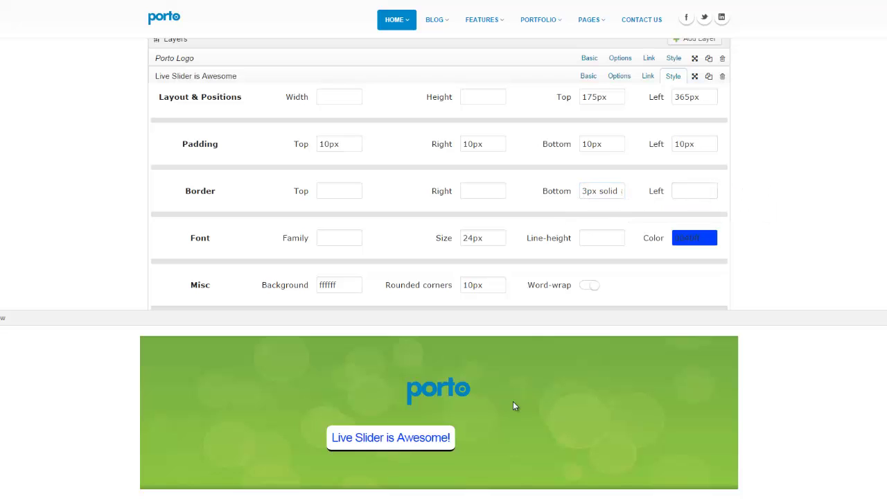
drag(425, 435, 473, 431)
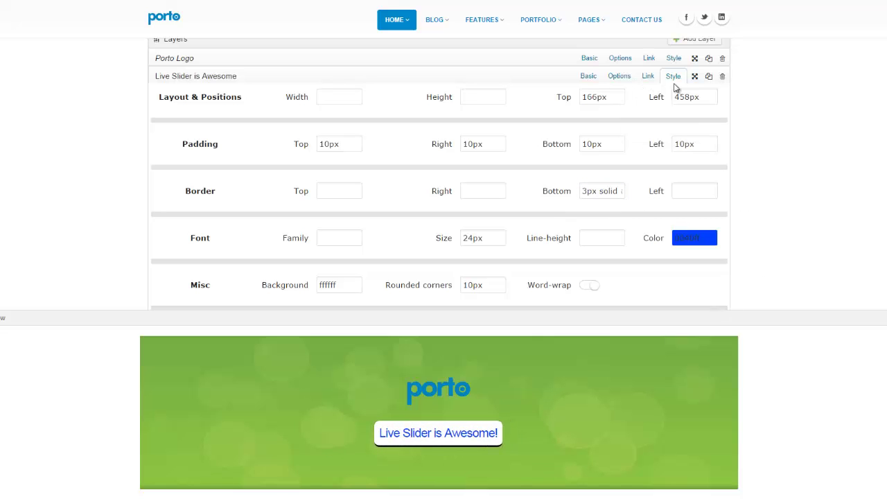
Add the custom CSS opacity:0.7 to the heading layer.
scroll(331, 147, down, 1)
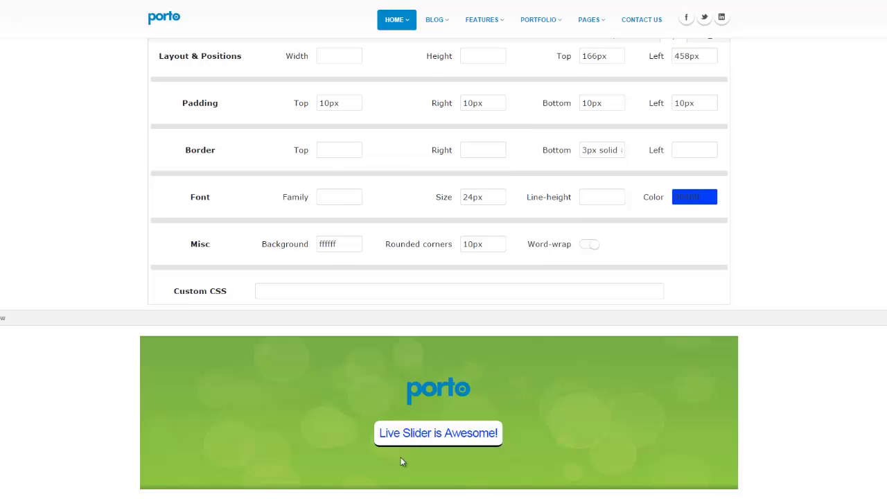
scroll(496, 285, down, 1)
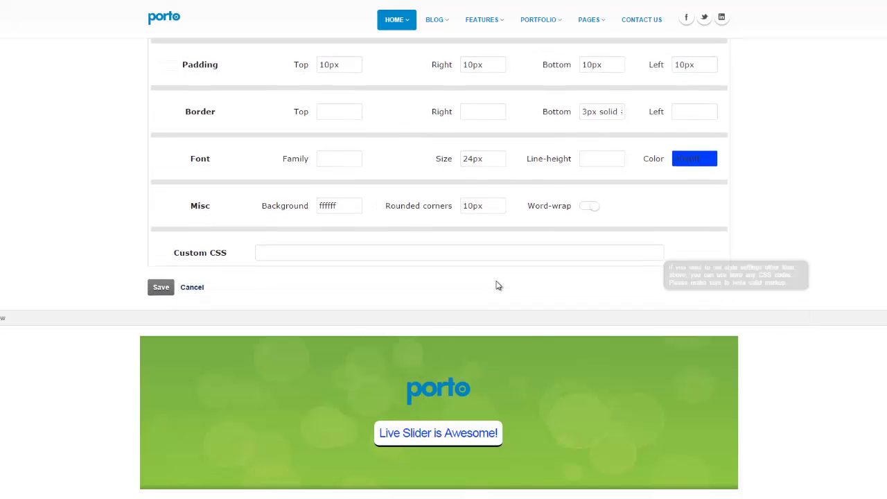
click(533, 254)
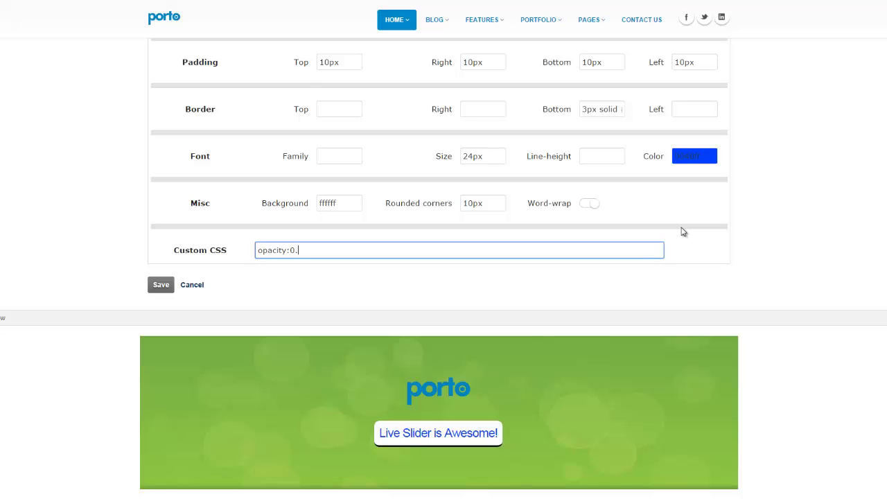
click(702, 262)
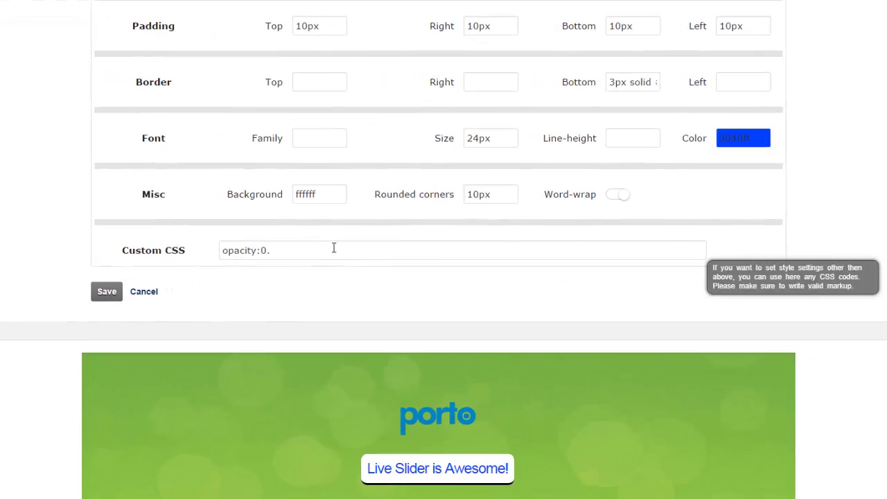
click(333, 249)
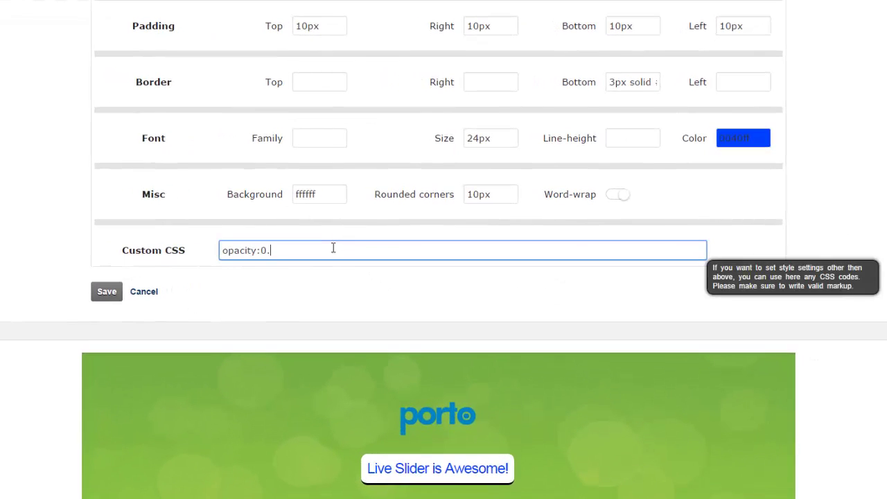
click(333, 296)
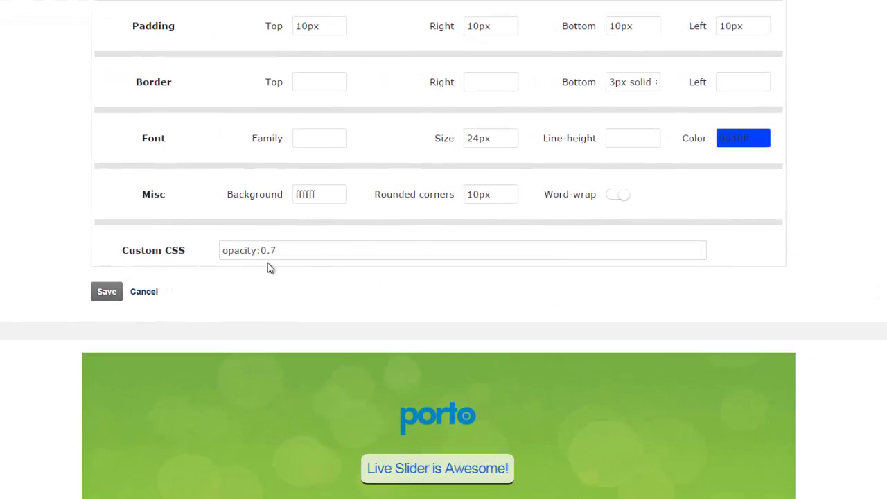
Clear the heading layer's custom CSS.
drag(283, 247, 221, 254)
key(BackSpace)
click(264, 285)
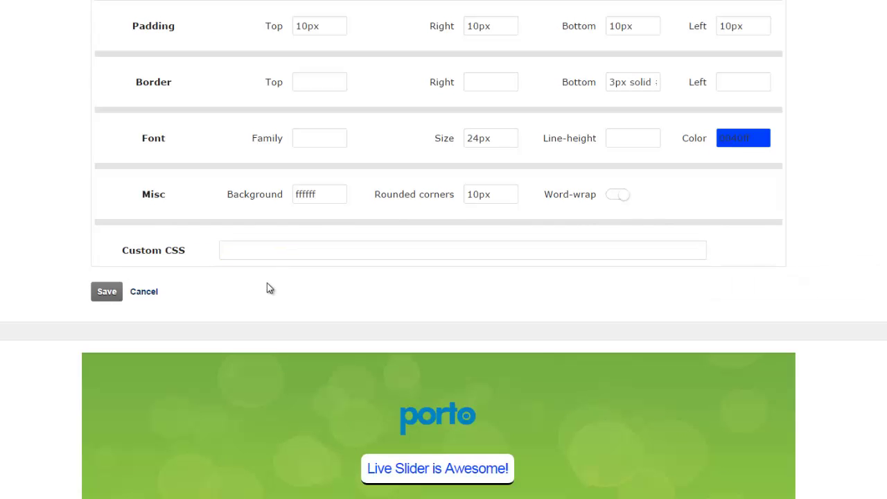
Review the heading layer's link settings, content type and source, and its transition in and out options.
scroll(537, 343, up, 3)
scroll(561, 249, down, 2)
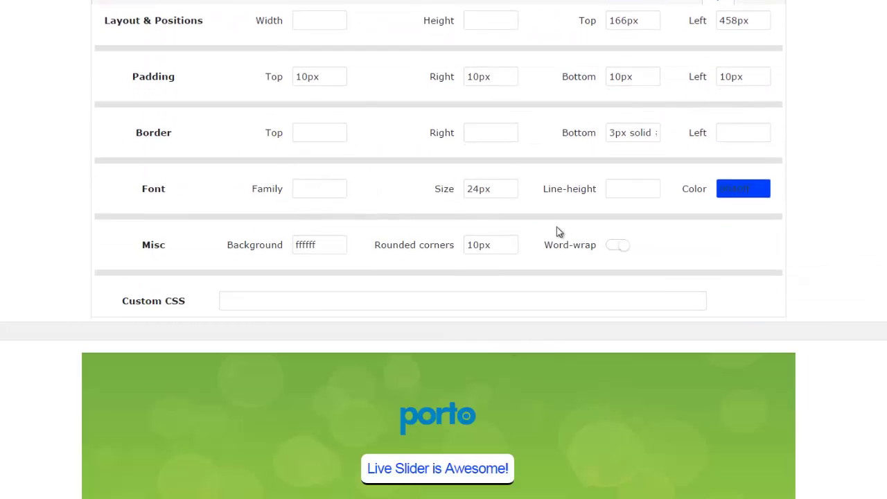
scroll(624, 194, up, 2)
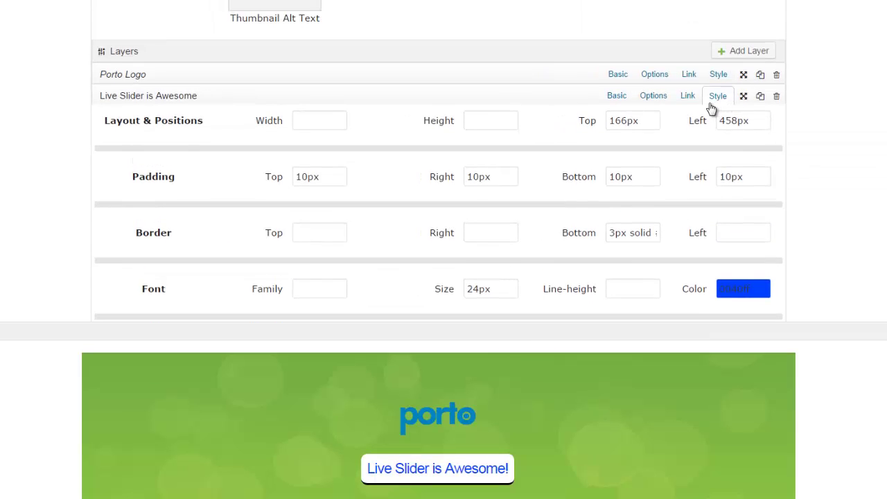
click(686, 97)
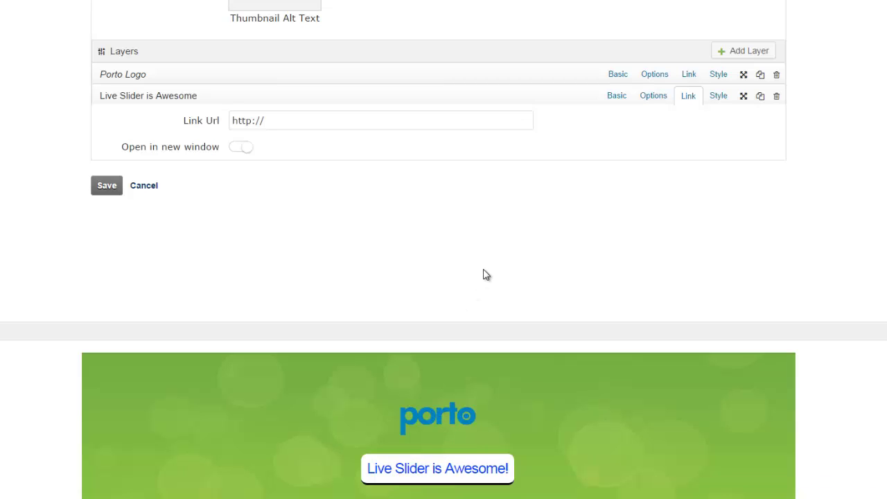
scroll(480, 271, up, 2)
mouse_move(407, 113)
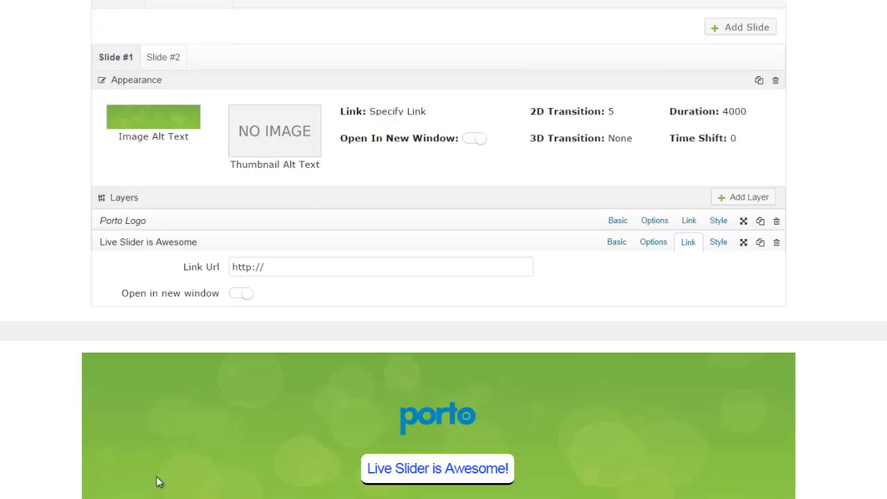
scroll(451, 229, down, 2)
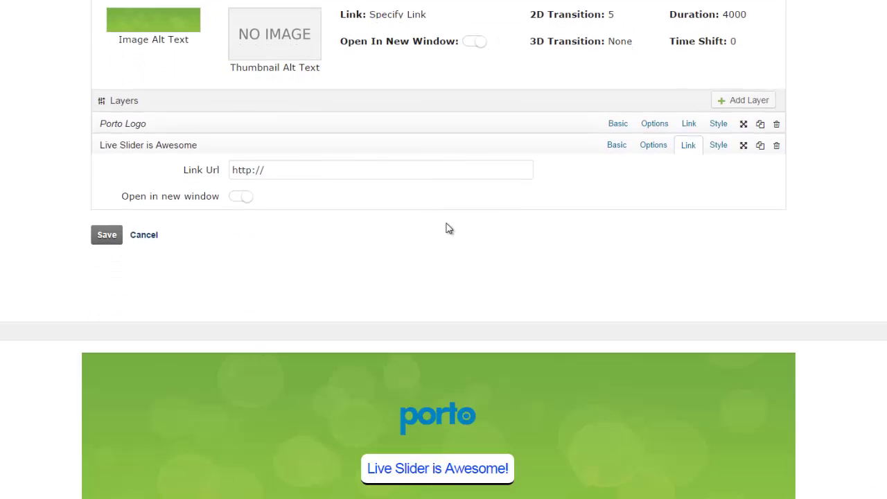
scroll(650, 166, down, 1)
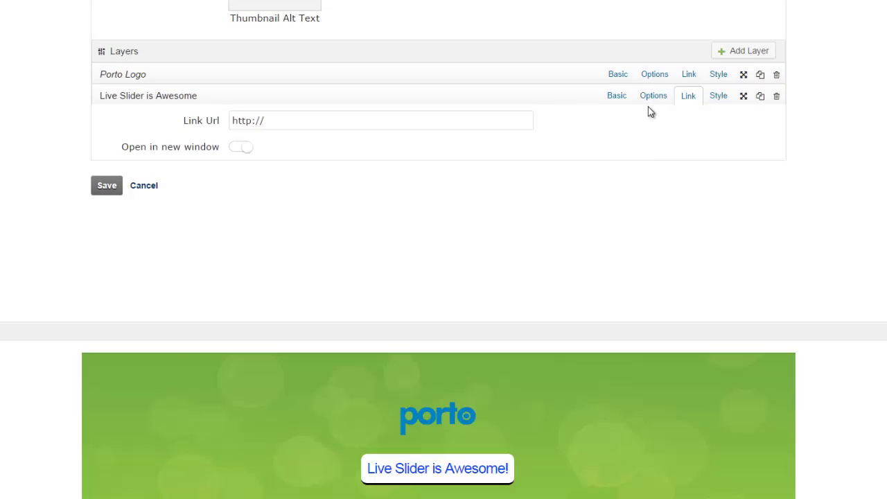
click(619, 99)
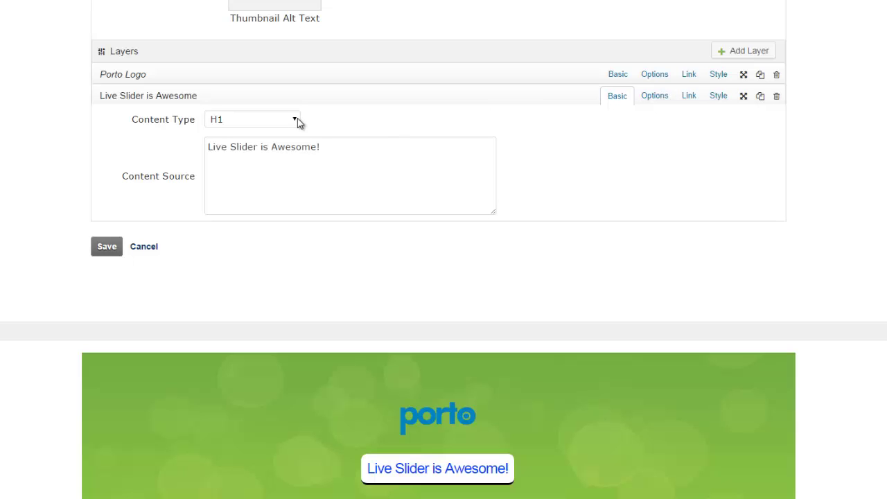
click(654, 99)
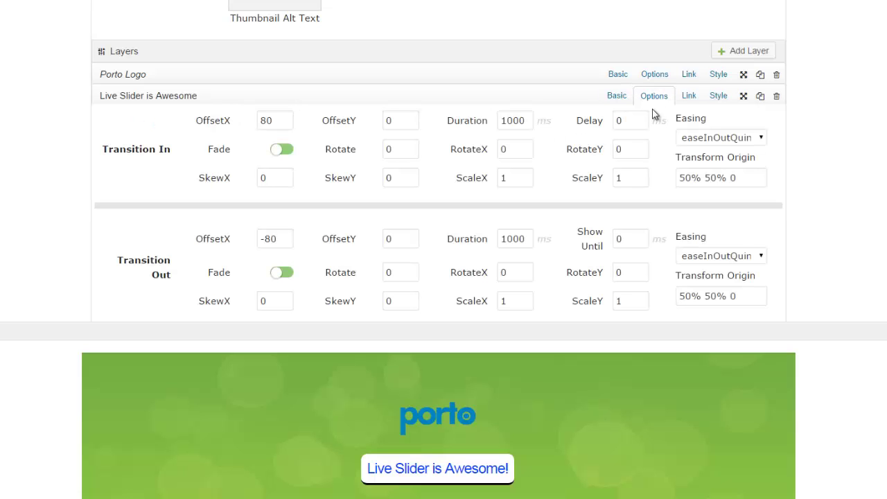
Set the heading layer's transition-in OffsetX to 0, play the slider preview and stop it.
scroll(857, 199, down, 1)
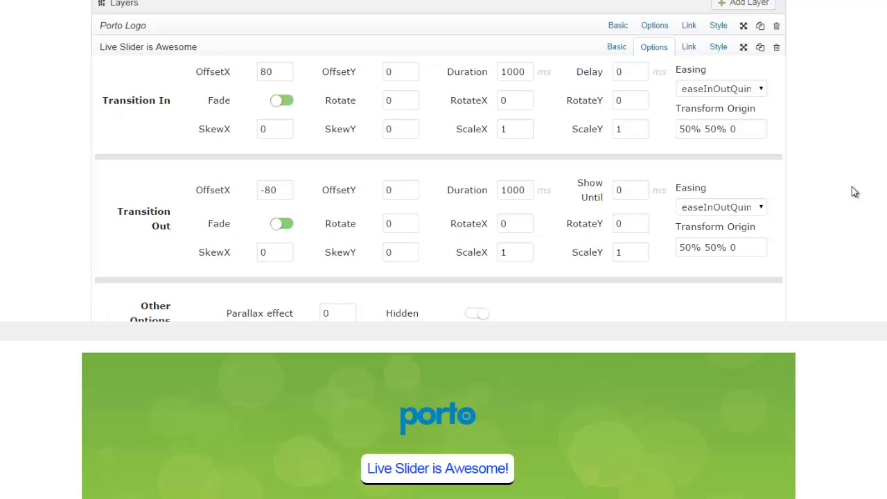
scroll(854, 192, down, 1)
scroll(854, 192, up, 1)
drag(285, 70, 264, 72)
click(794, 497)
double_click(280, 71)
text(0)
click(423, 148)
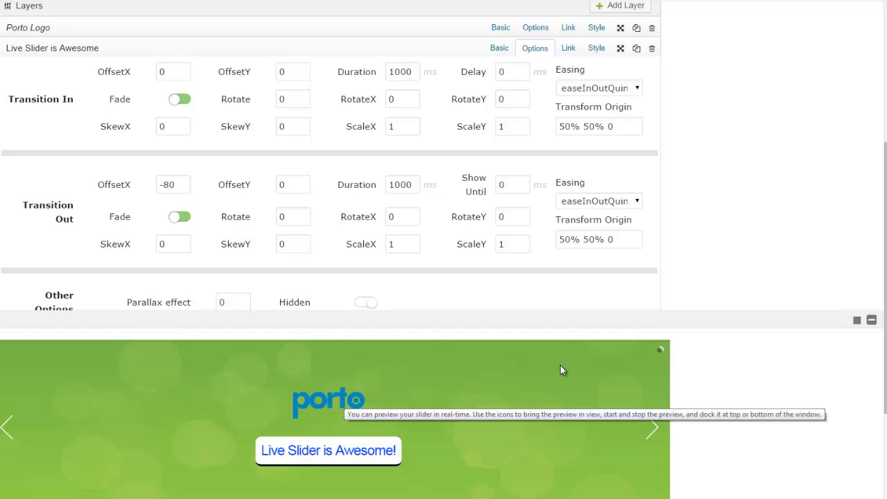
click(856, 322)
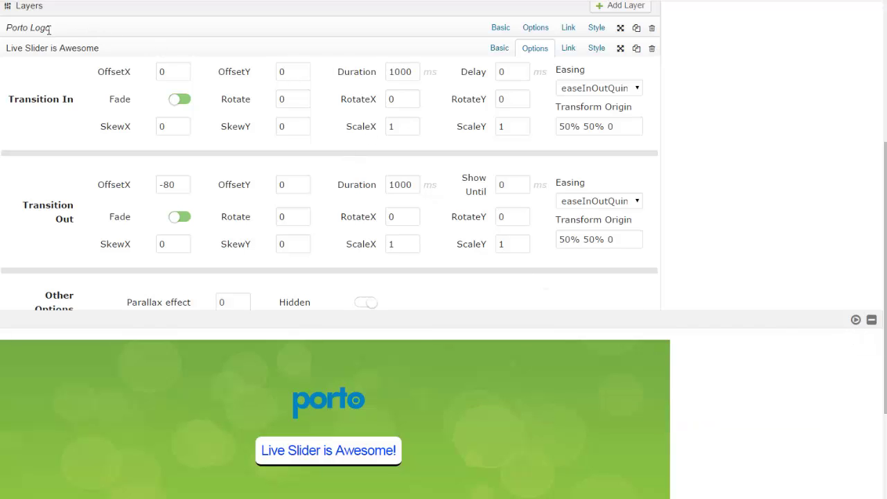
Hide the Porto Logo layer through its other options and return to the heading layer's transition options.
click(543, 31)
scroll(306, 210, down, 3)
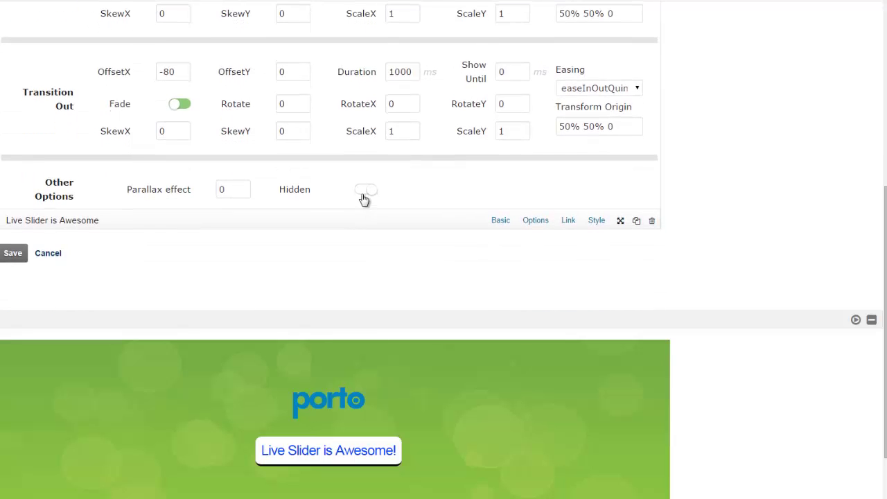
click(365, 191)
scroll(416, 187, up, 3)
scroll(485, 131, up, 1)
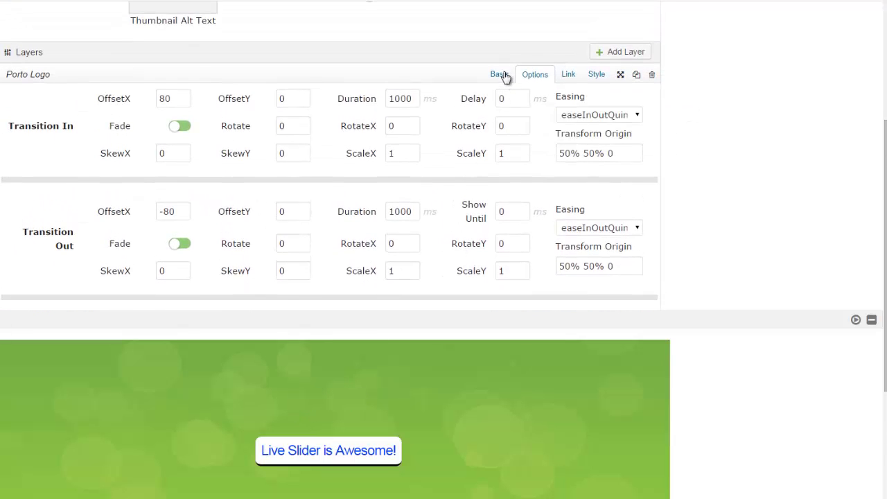
scroll(277, 173, down, 3)
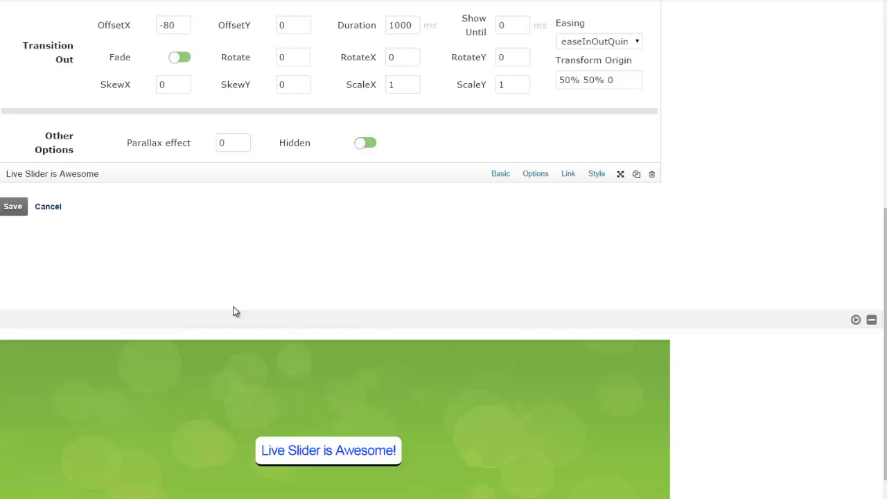
scroll(149, 209, up, 5)
scroll(52, 93, down, 3)
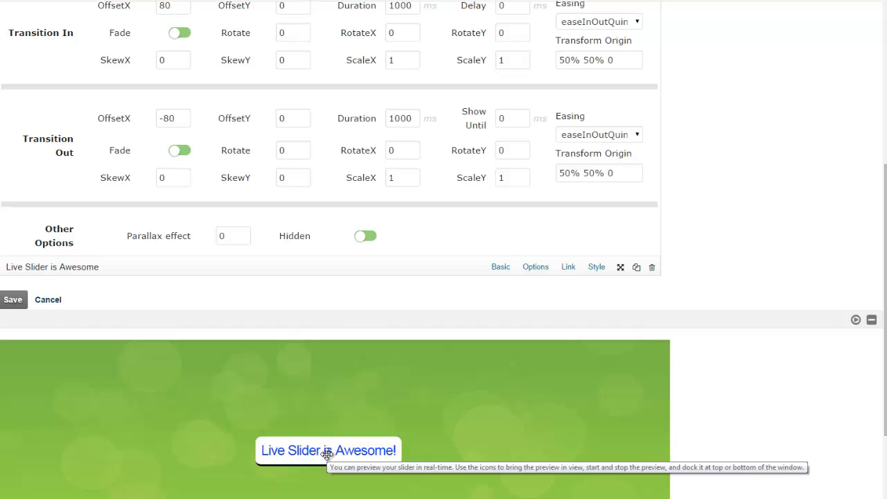
click(327, 452)
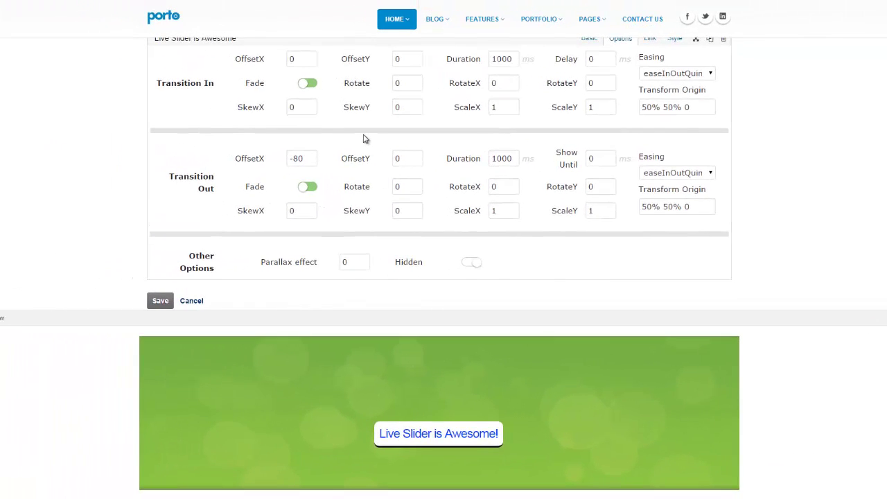
scroll(425, 151, up, 2)
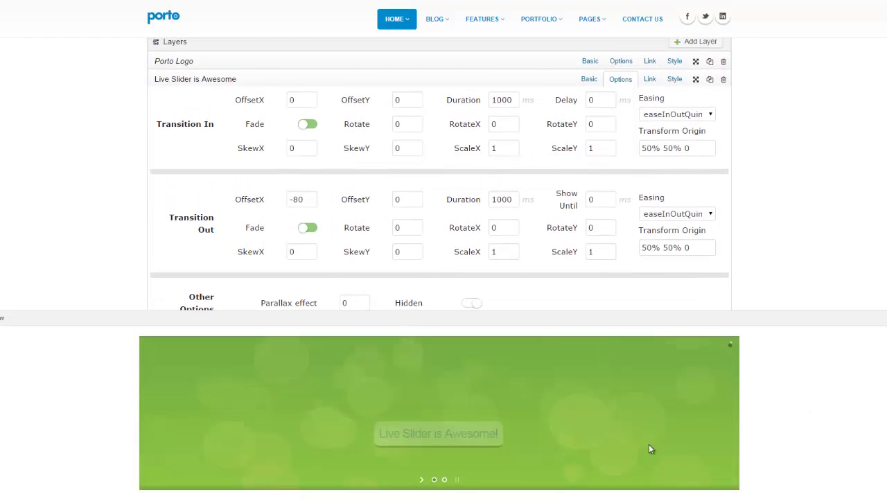
Turn off the heading layer's transition-in Fade, set its OffsetX to left and run the preview.
click(309, 124)
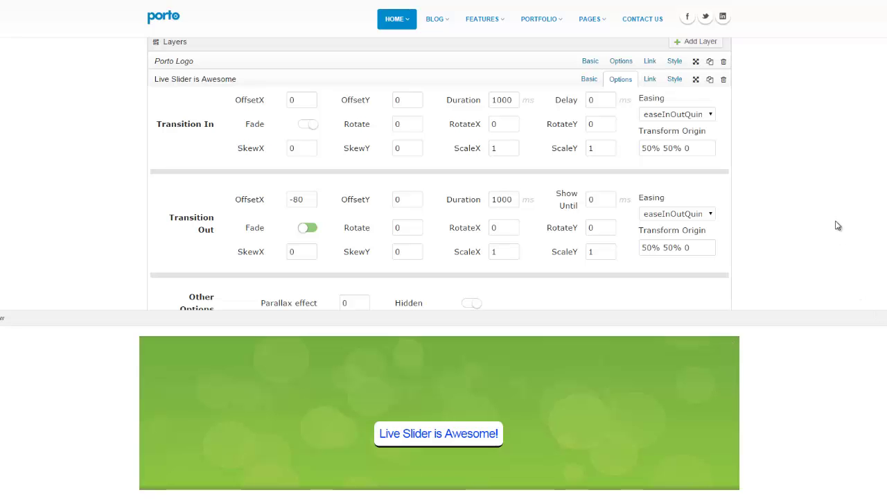
double_click(311, 102)
text(left)
key(Tab)
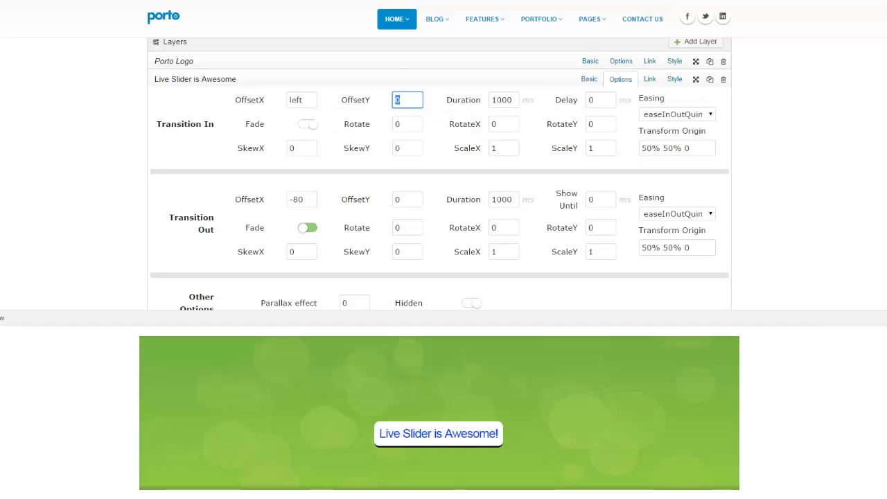
click(2, 317)
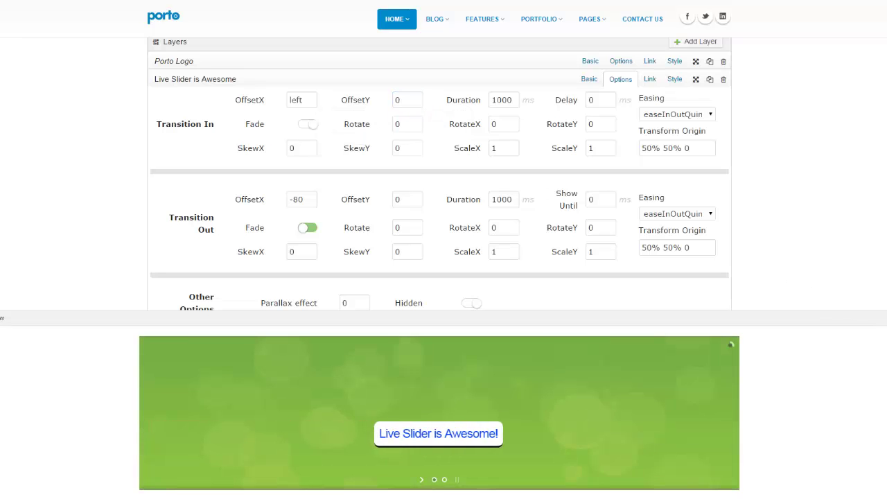
Set the heading layer's transition-in OffsetY to top with OffsetX left, and preview the diagonal entrance.
click(305, 103)
key(Tab)
text(top)
key(shift+Tab)
text(0)
double_click(309, 102)
text(left)
key(Tab)
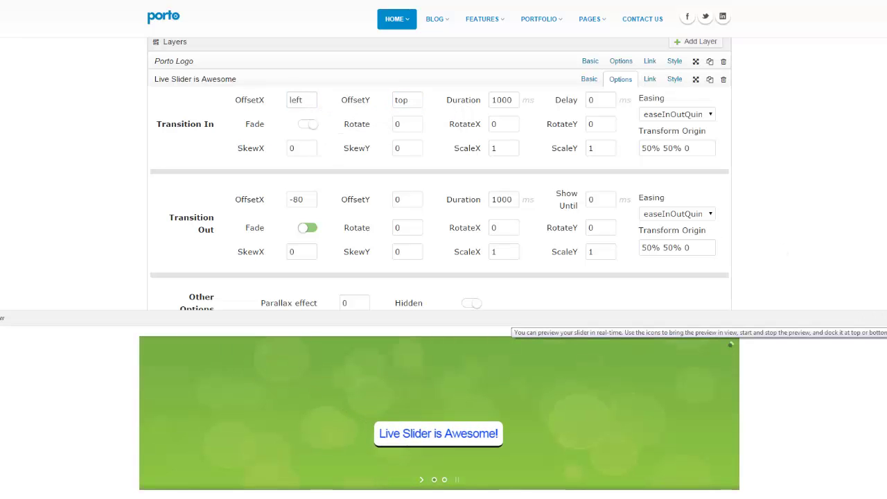
Reset the heading layer's transition-in OffsetX and OffsetY to 0 and turn Fade back on.
double_click(302, 98)
text(0)
key(Tab)
text(0)
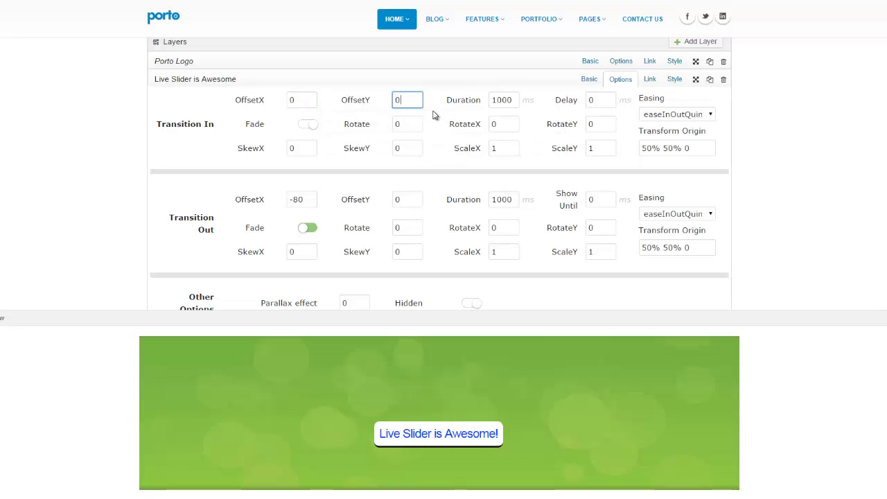
click(307, 123)
Set the heading layer's transition-in OffsetY to top and Duration to 4000 ms, previewing the entrance.
double_click(401, 100)
text(top)
key(Tab)
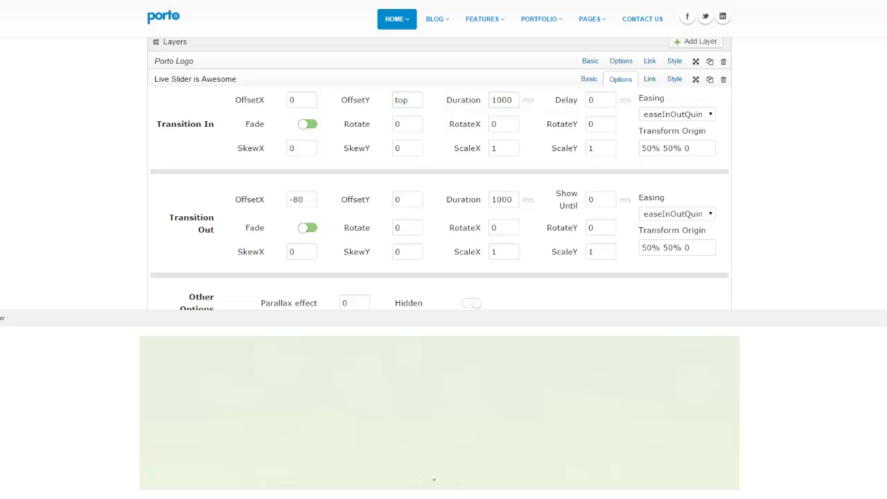
click(496, 99)
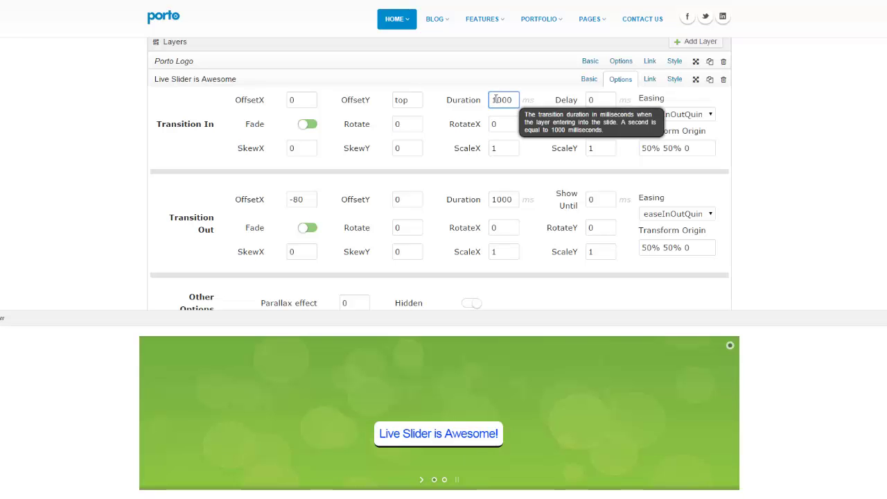
key(BackSpace)
text(4)
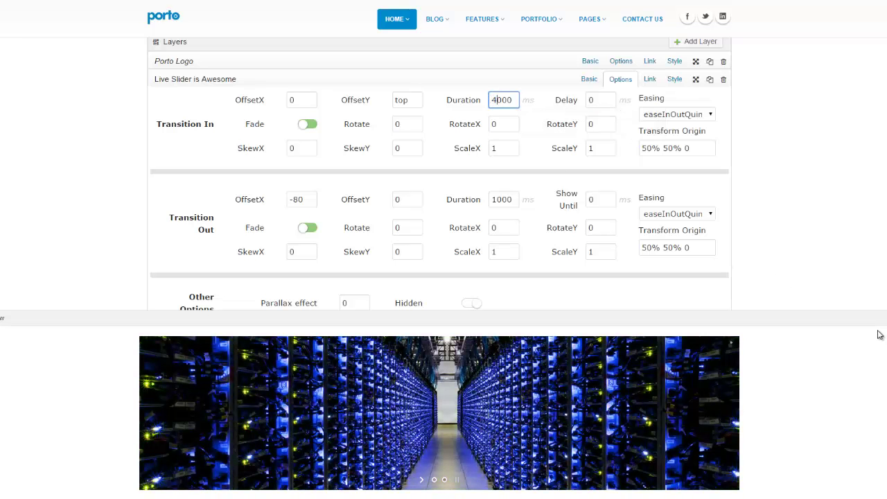
click(871, 329)
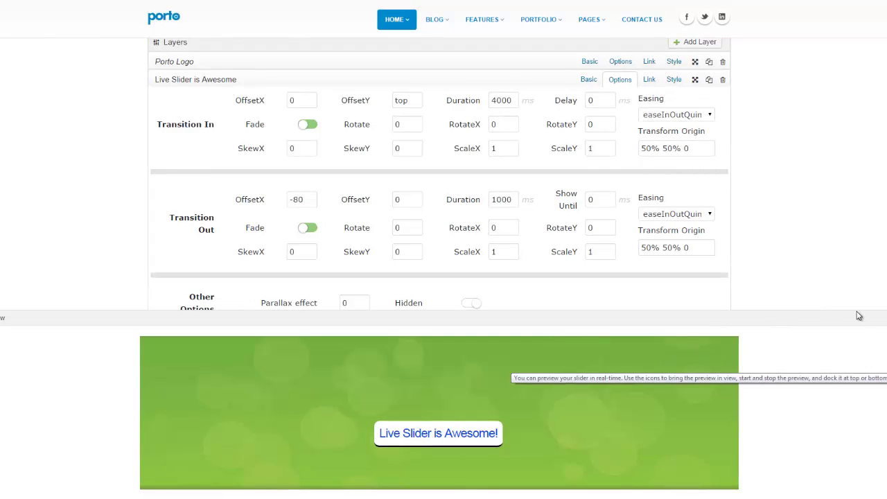
Delete Slide #2 from the slider and confirm the deletion.
scroll(801, 249, up, 2)
scroll(266, 113, up, 2)
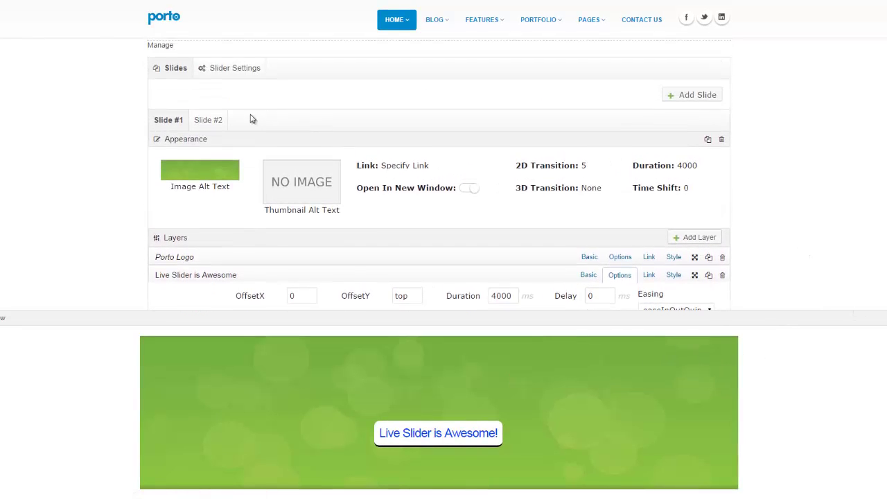
click(210, 131)
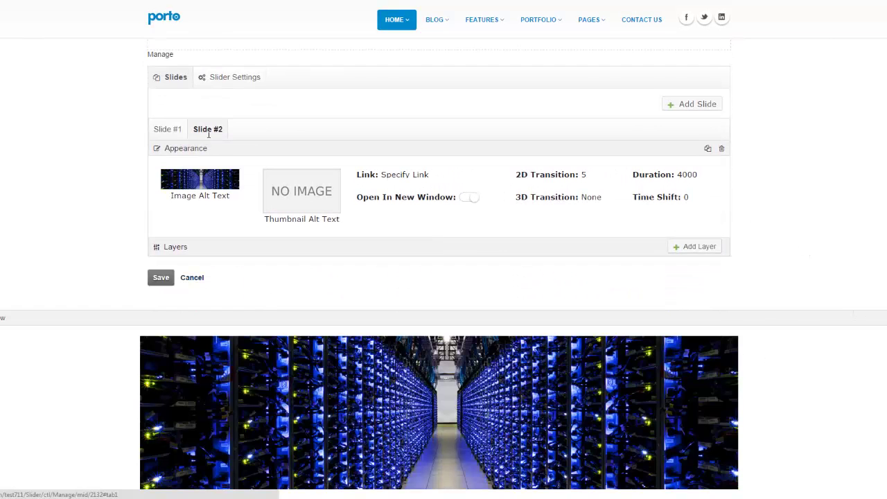
click(721, 148)
click(397, 274)
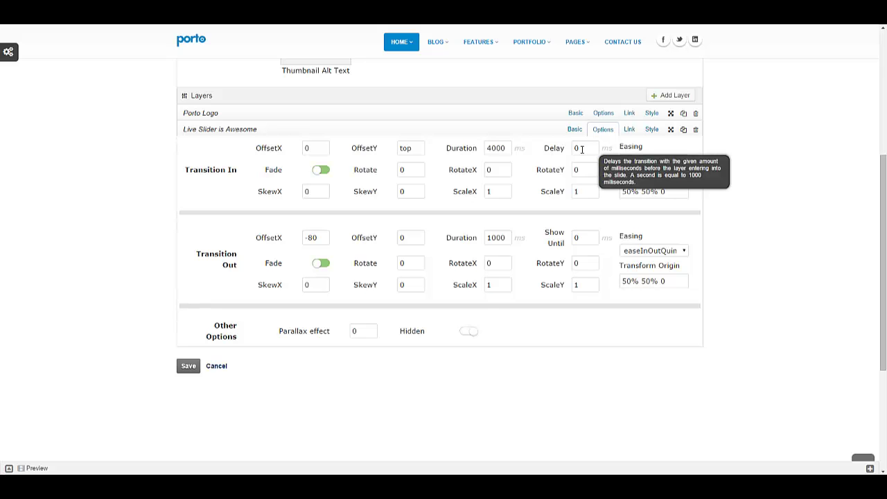
Preview the remaining slide, set the heading layer's transition-in Duration to 1000 ms and preview it again.
click(870, 469)
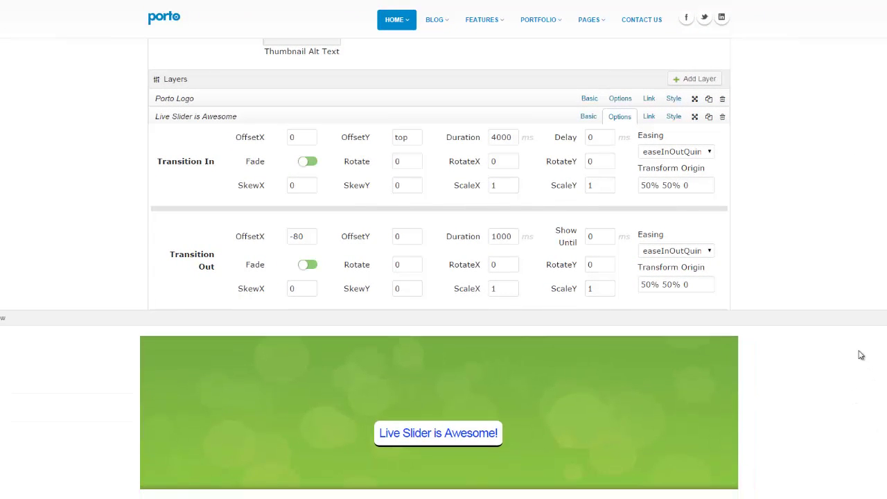
click(878, 303)
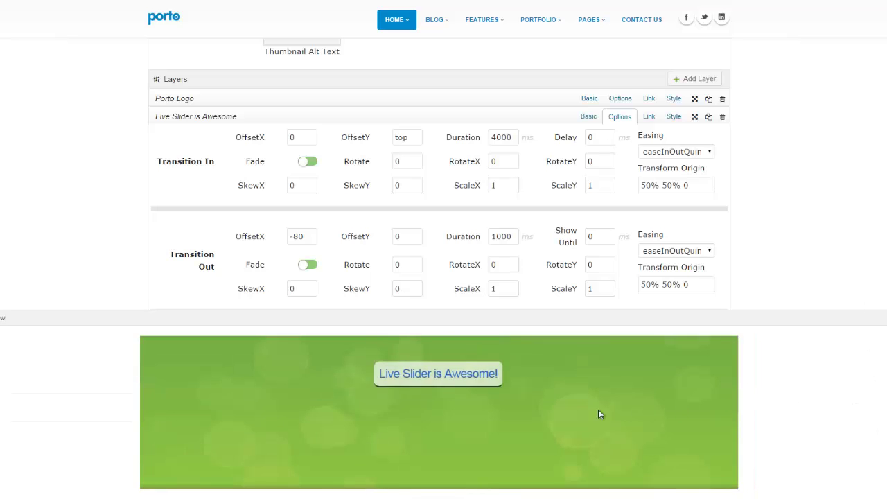
click(498, 137)
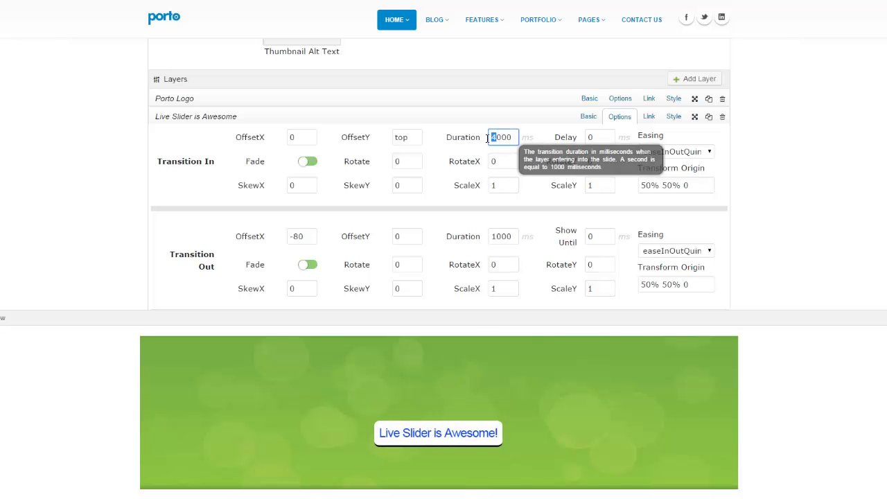
key(BackSpace)
text(1)
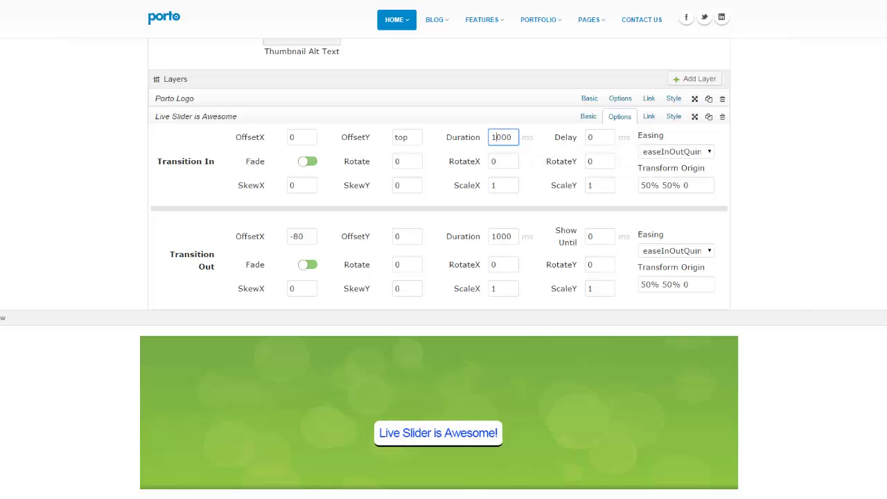
click(885, 318)
click(885, 318)
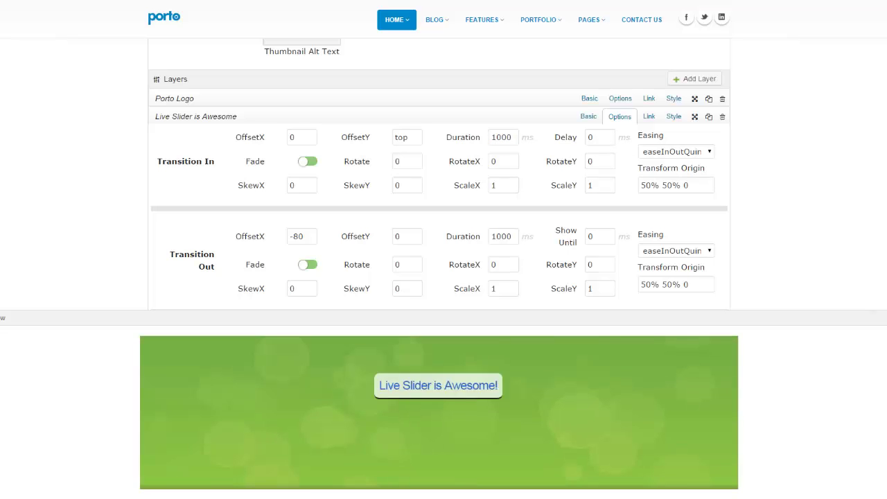
Set the heading layer's transition-in Delay to 2000 ms and run the preview.
double_click(593, 137)
text(2000)
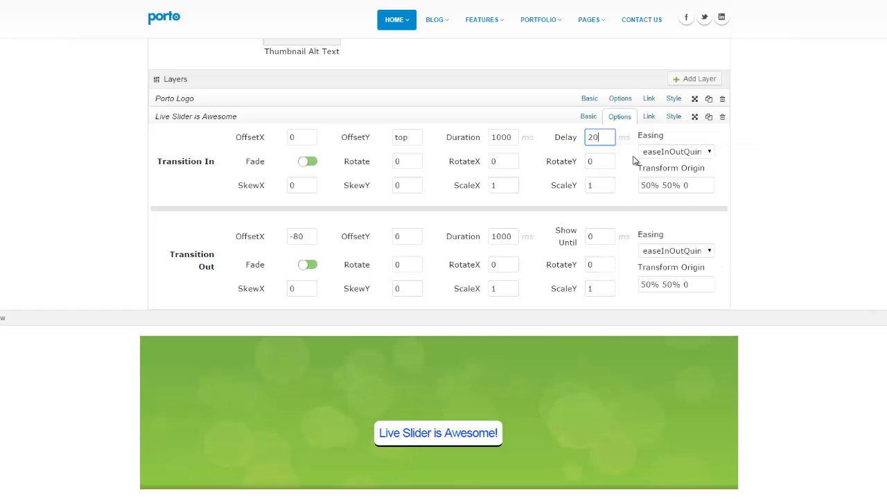
click(884, 318)
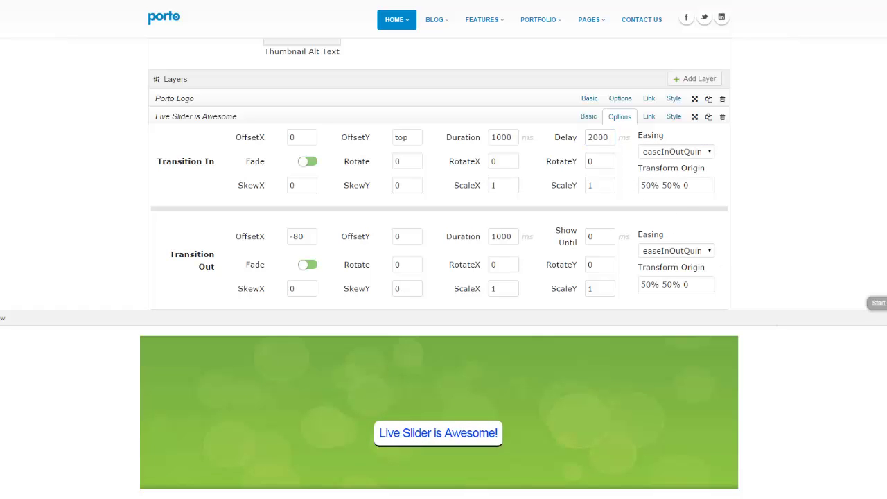
click(885, 318)
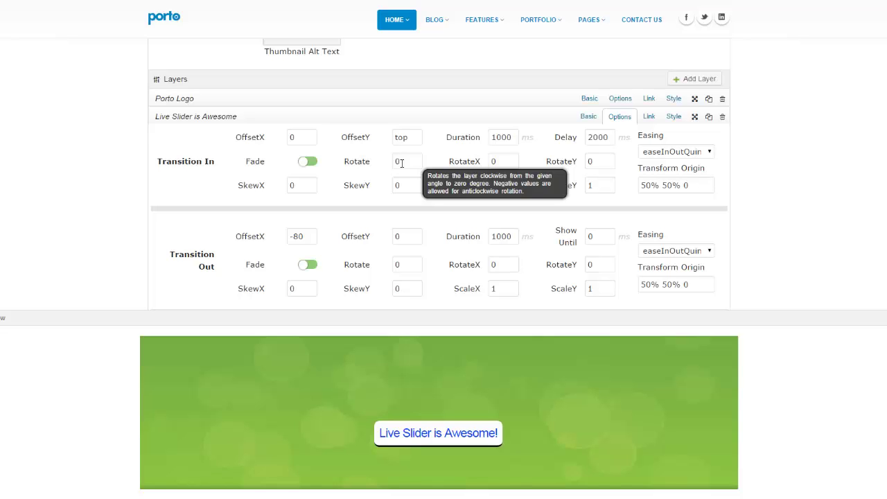
Reset the heading layer's transition-in OffsetY and Delay to 0.
double_click(408, 140)
text(0)
click(593, 137)
double_click(593, 138)
text(0)
Preview the heading layer's entrance with transition-in Rotate set to 90 and again with -90.
double_click(404, 162)
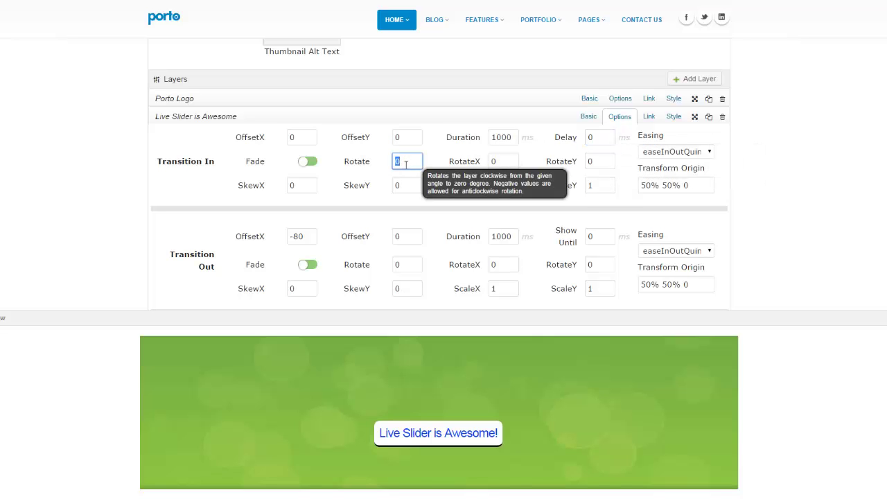
text(90)
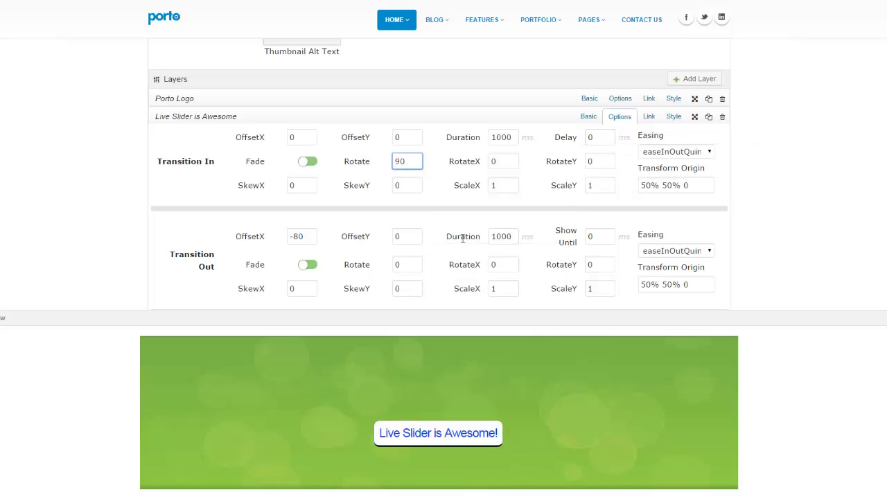
click(883, 318)
click(397, 163)
text(-)
click(882, 318)
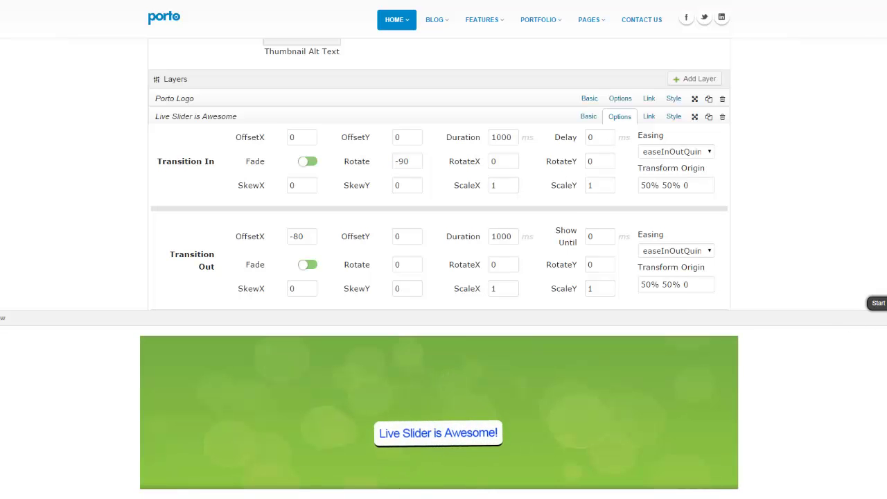
Set the heading layer's transition-in Rotate to 180 and preview it, and repeat with 360.
drag(406, 159, 378, 166)
text(180)
click(883, 318)
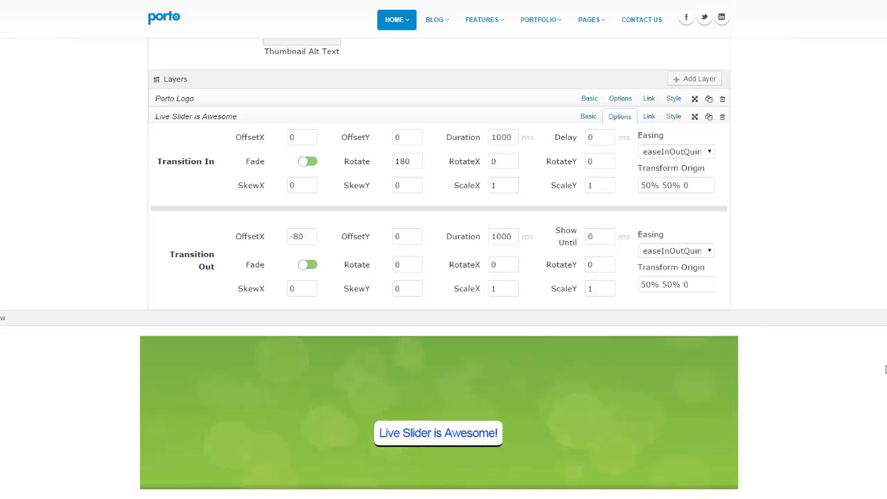
drag(413, 167, 388, 170)
text(360)
click(883, 318)
Try the heading layer's transition-in OffsetX at 80, replace it with left, set OffsetY to top, and preview the entrance.
click(308, 142)
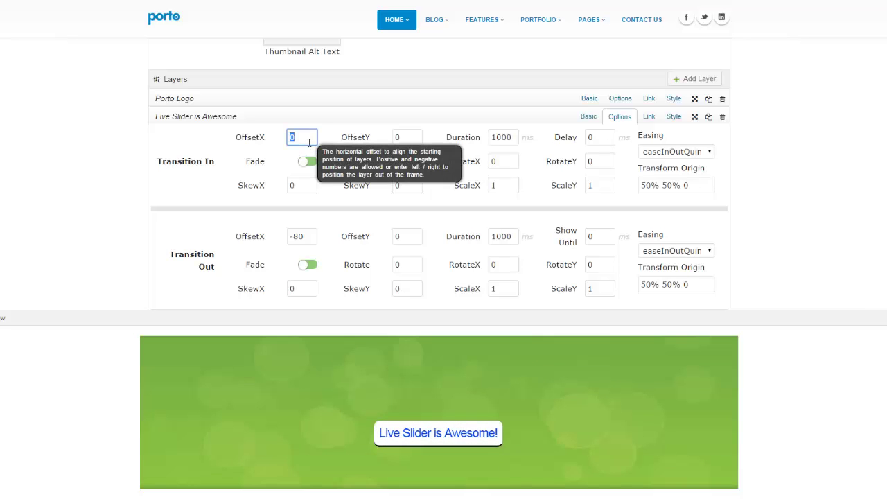
text(80)
key(Tab)
key(Tab)
click(309, 142)
double_click(309, 142)
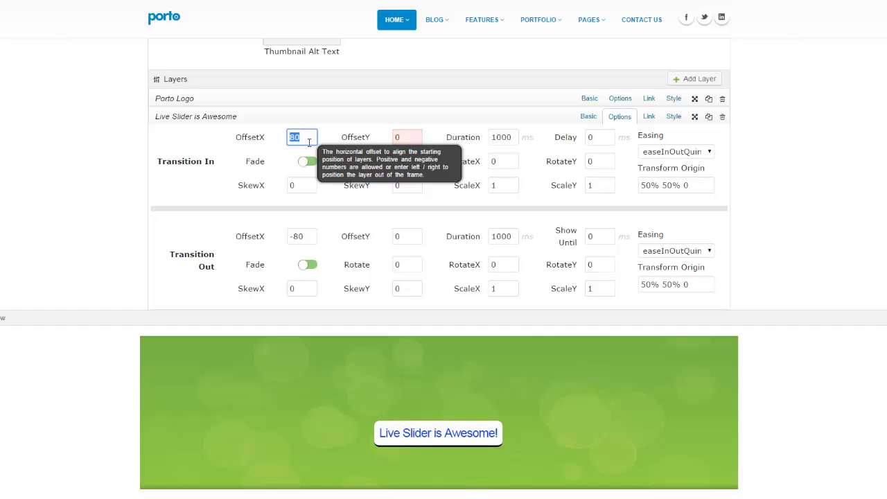
text(left)
key(Tab)
text(top)
key(Tab)
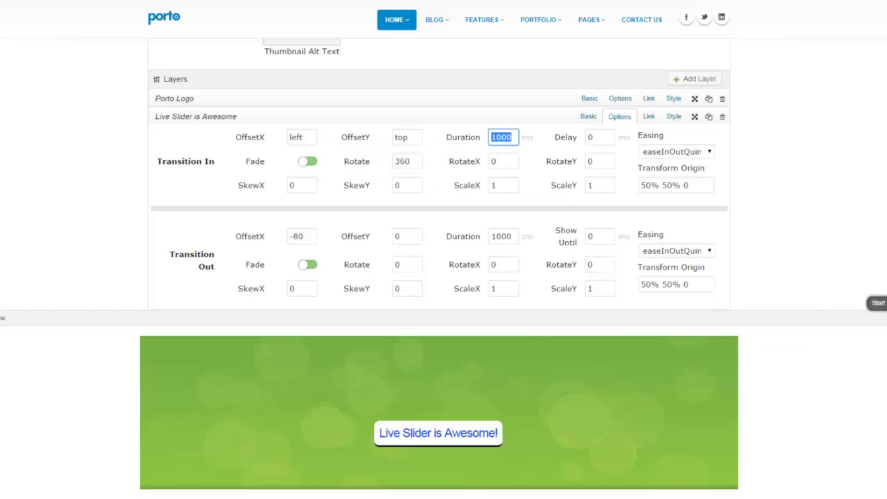
click(875, 303)
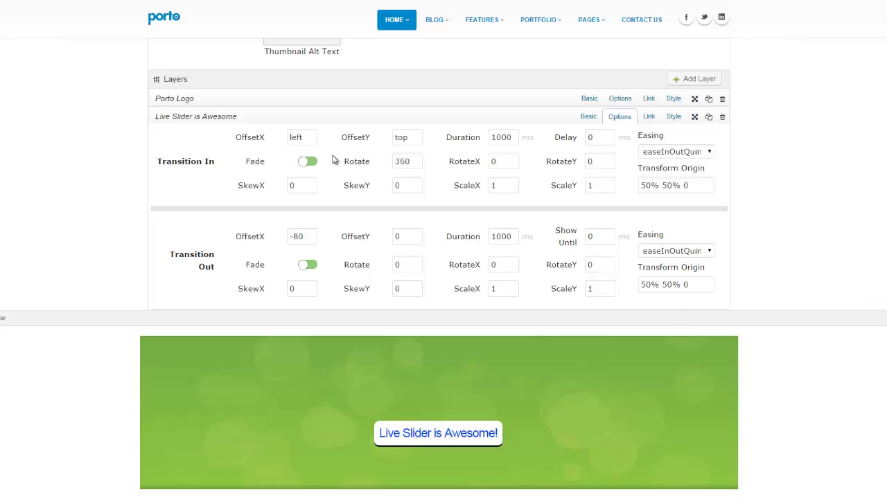
Reset the heading layer's transition-in OffsetX, OffsetY and Rotate to 0.
click(313, 137)
double_click(313, 137)
text(0)
key(Tab)
text(0)
key(Tab)
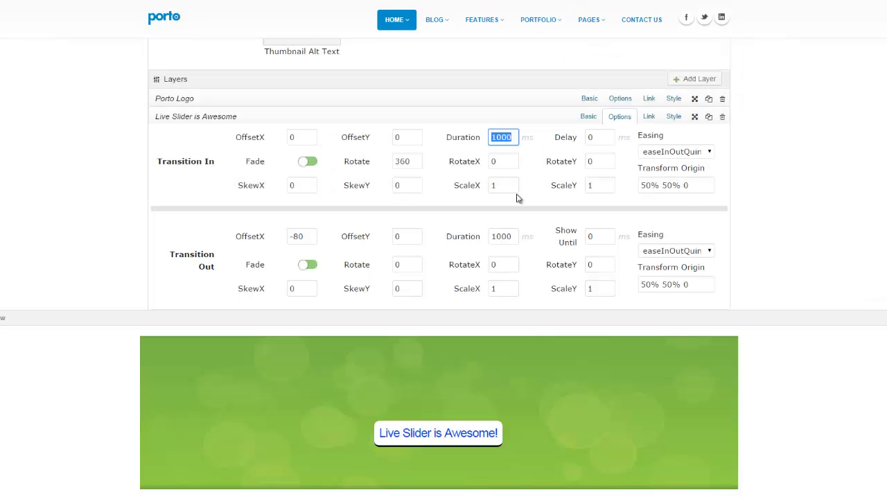
double_click(414, 161)
text(0)
key(Tab)
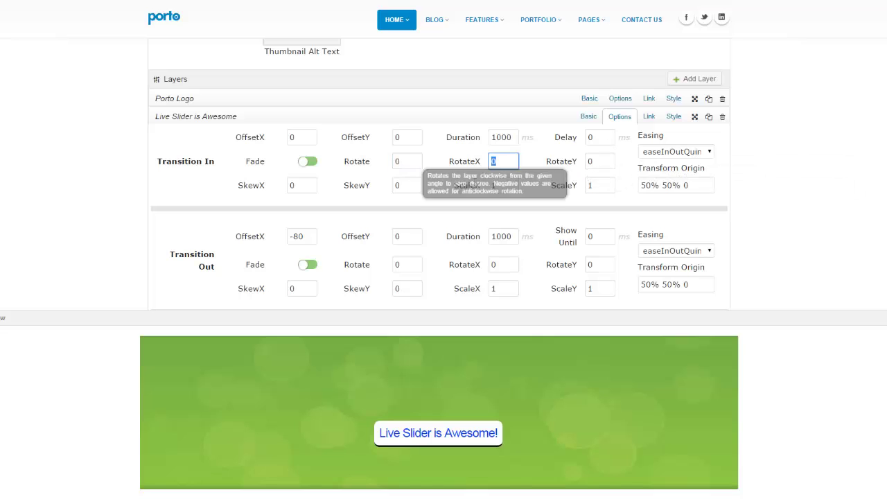
Set the heading layer's transition-in OffsetY to top and Easing to easeInBack, and preview the entrance.
click(410, 141)
text(top)
key(Tab)
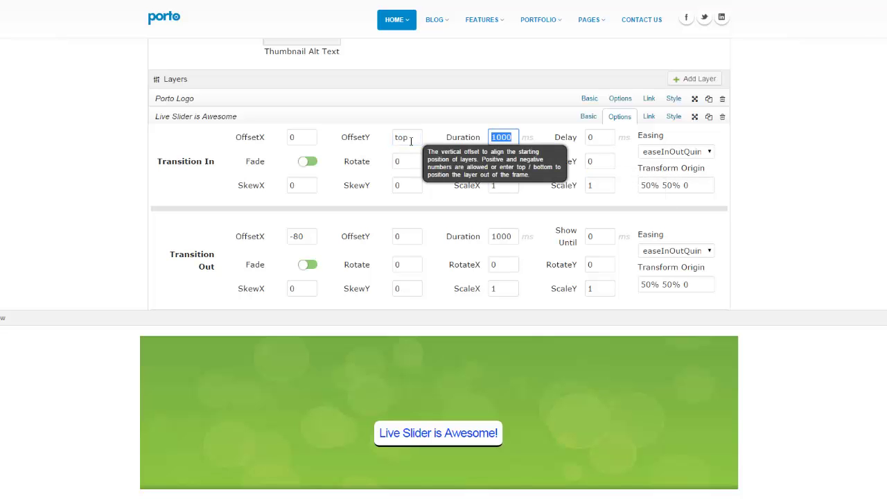
click(667, 153)
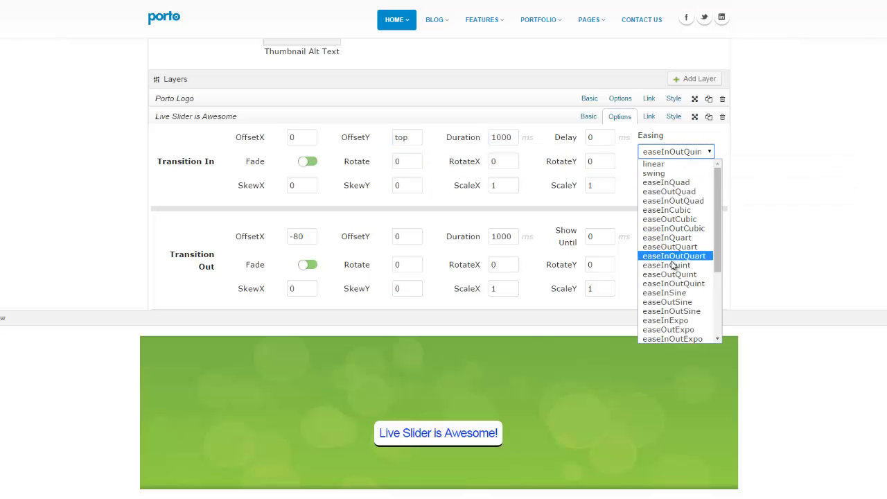
scroll(672, 282, down, 3)
scroll(674, 289, up, 3)
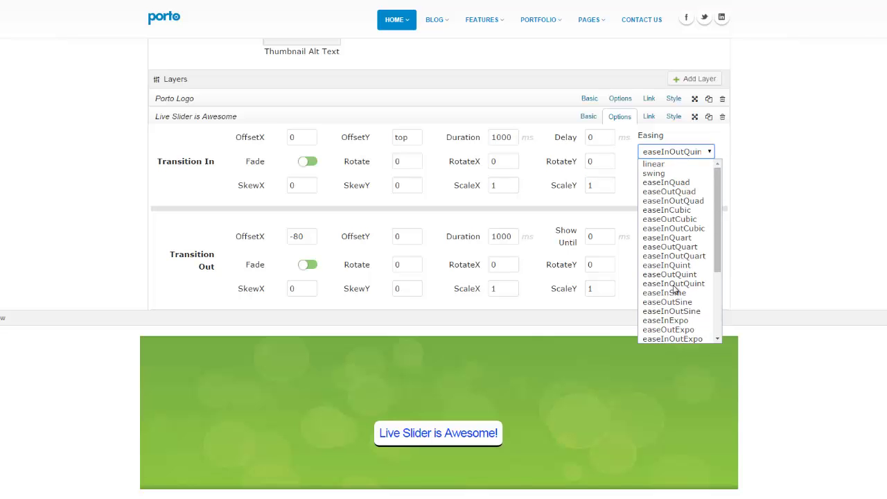
scroll(675, 291, down, 2)
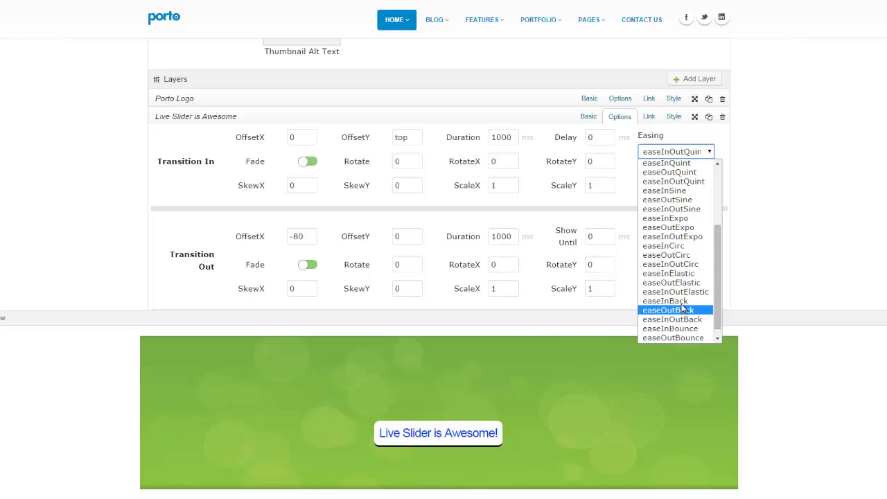
click(676, 301)
click(767, 233)
click(886, 318)
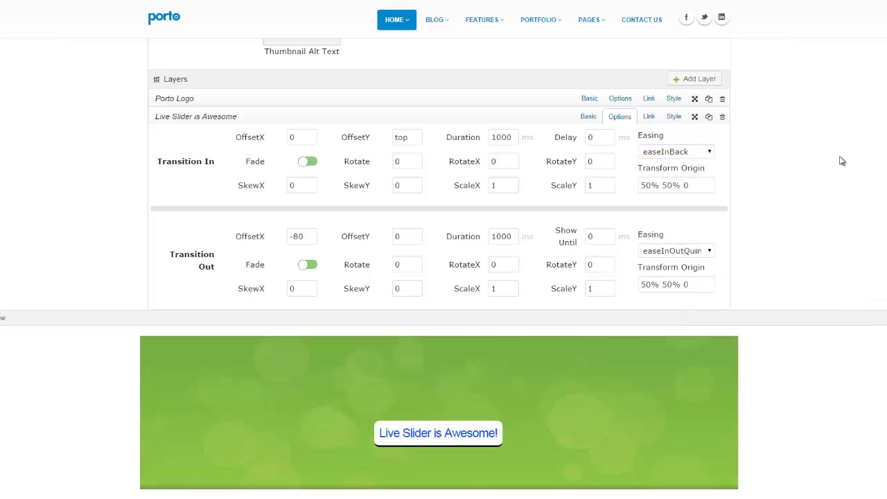
Change the heading layer's transition-in Easing to easeOutBack.
click(704, 154)
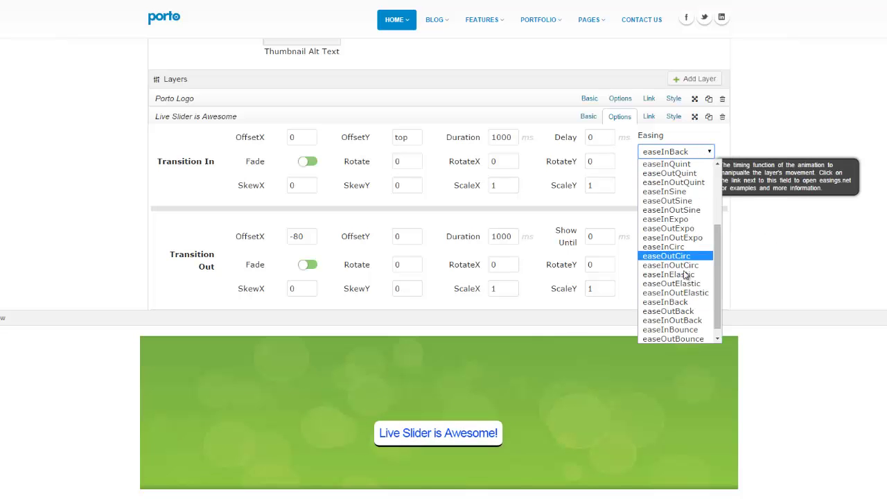
click(691, 311)
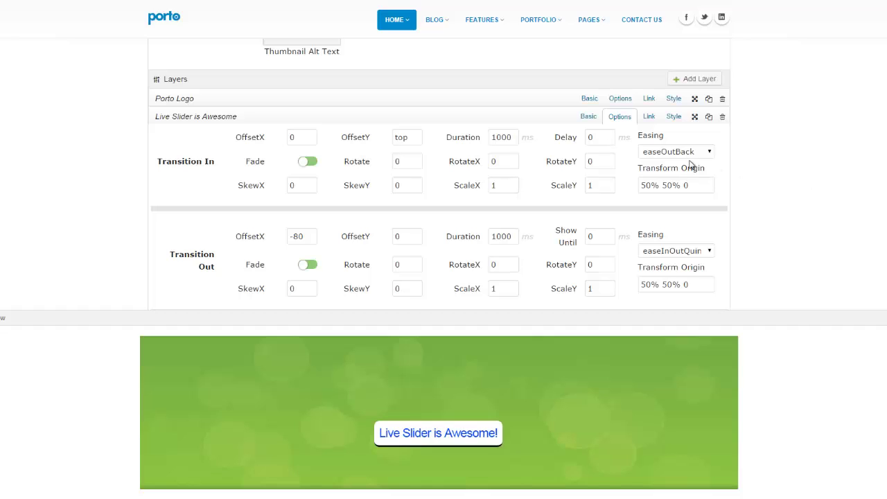
double_click(363, 164)
double_click(406, 161)
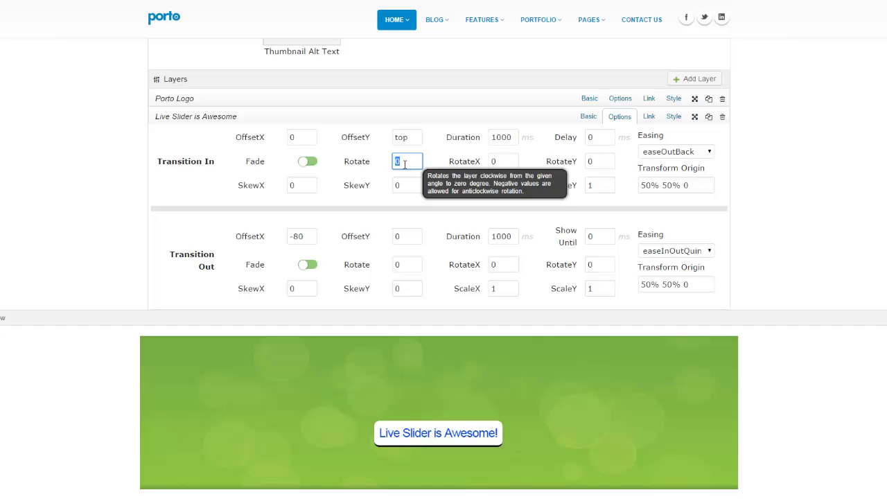
Set the heading layer's transition-in RotateX to 90 and OffsetY to 0, and preview the entrance.
click(499, 161)
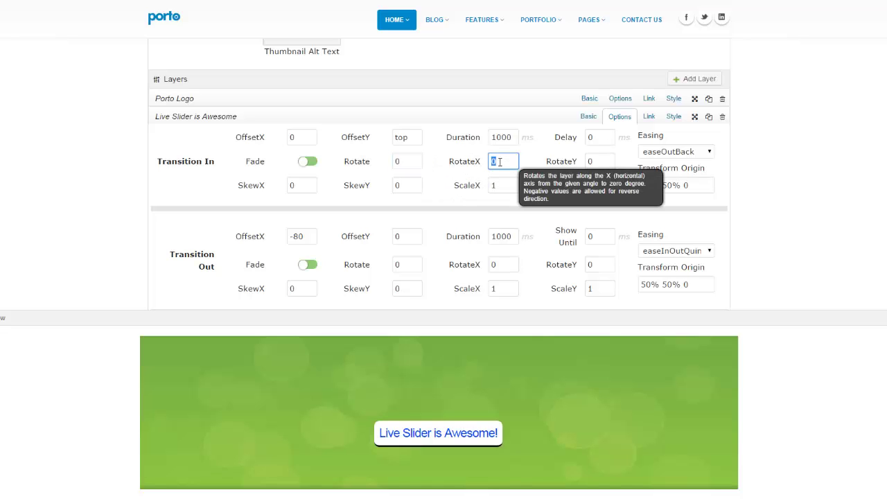
text(90)
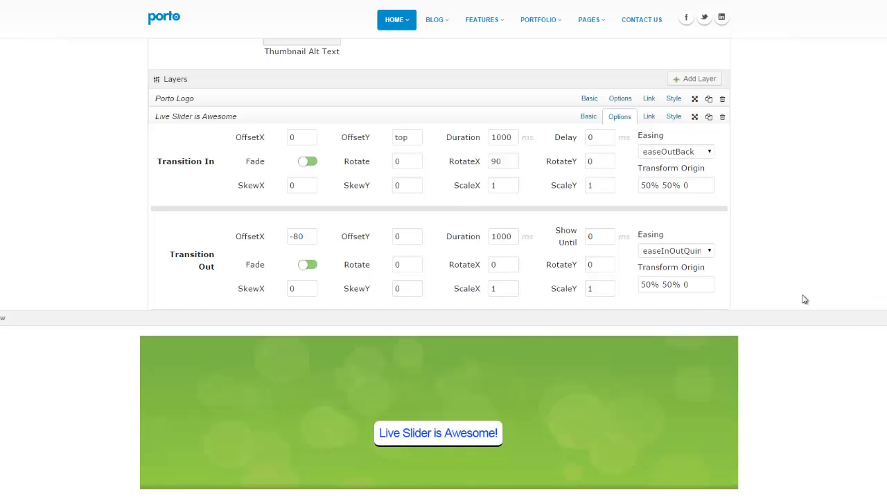
double_click(410, 138)
text(0)
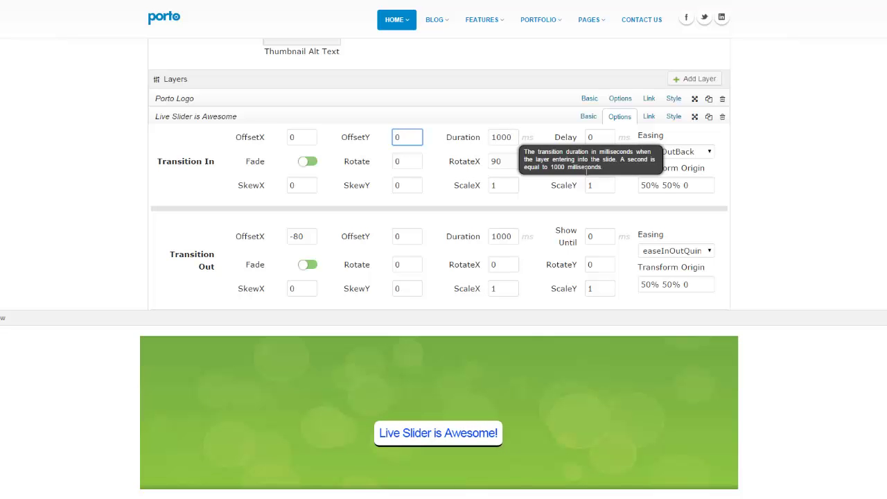
click(885, 318)
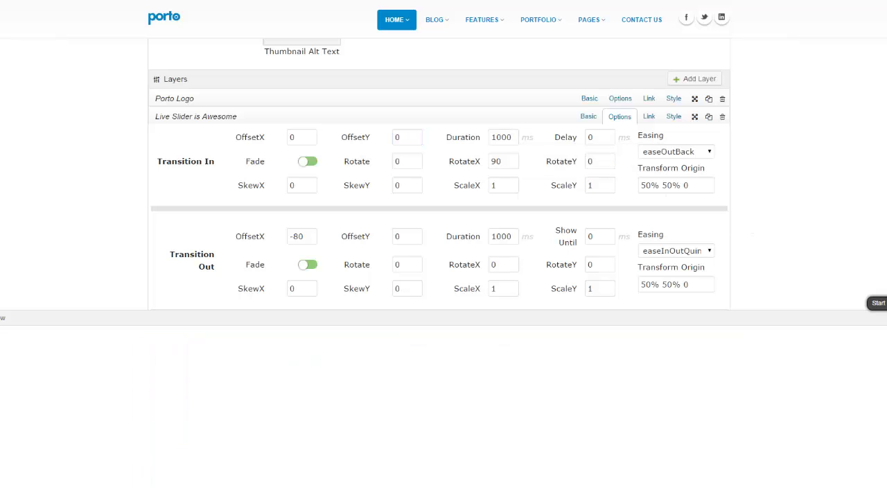
Set the heading layer's transition-in RotateX to 180 and preview the entrance.
double_click(513, 161)
text(18)
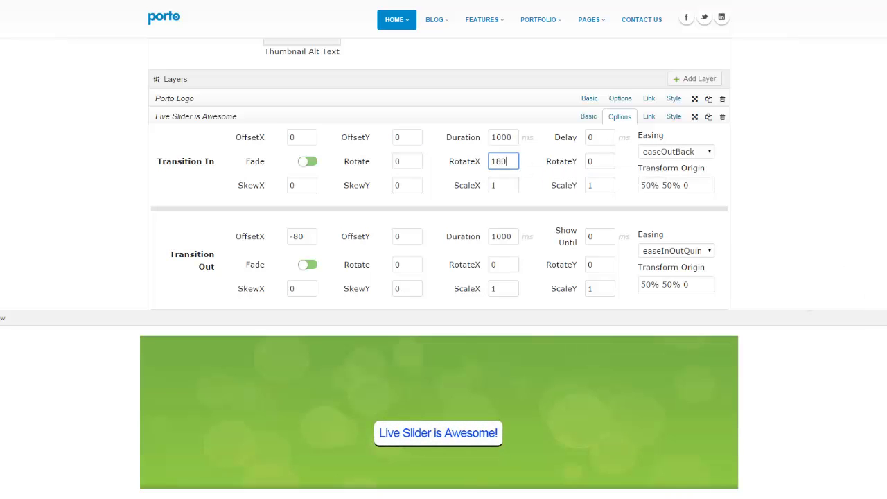
click(886, 317)
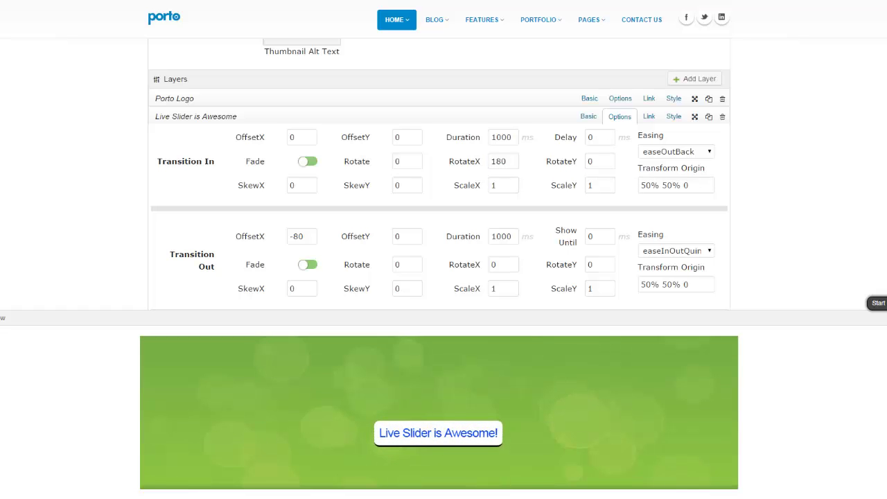
Set the heading layer's transition-in RotateY to 180 and reset RotateX to 0.
double_click(600, 161)
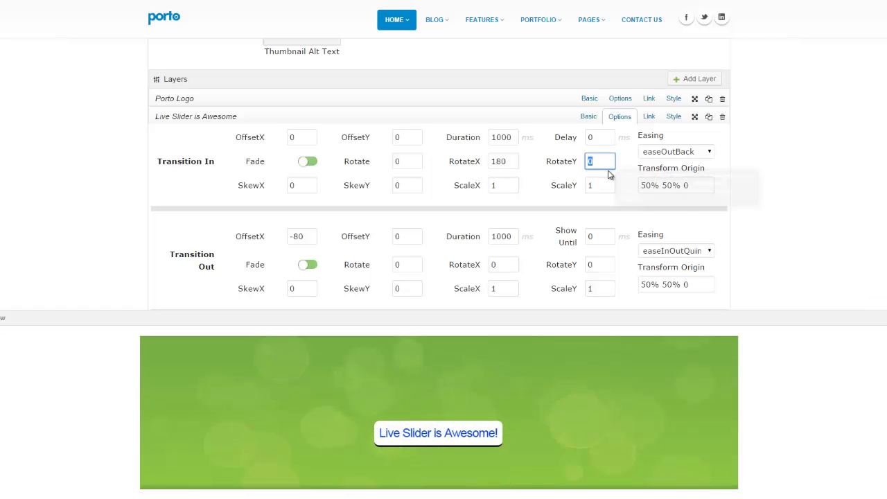
text(180)
double_click(514, 161)
text(0)
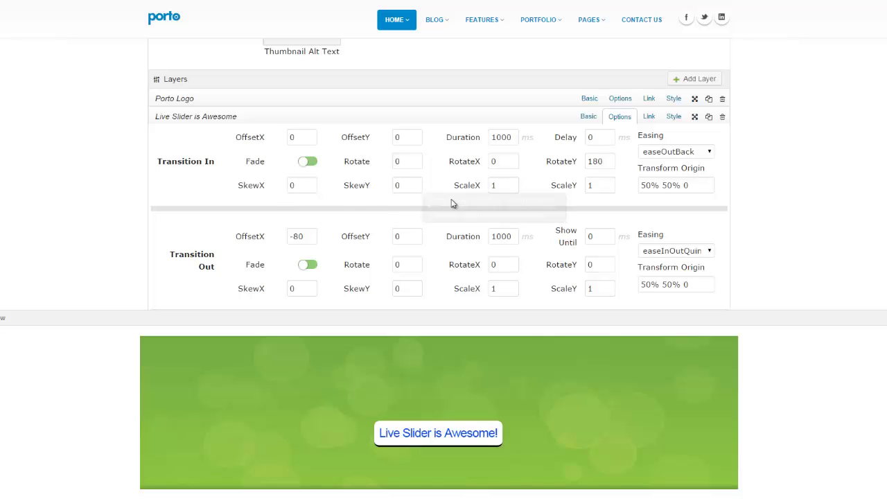
Preview the heading layer's entrance with transition-in ScaleX set to 2, and again with RotateY reset to 0.
double_click(505, 189)
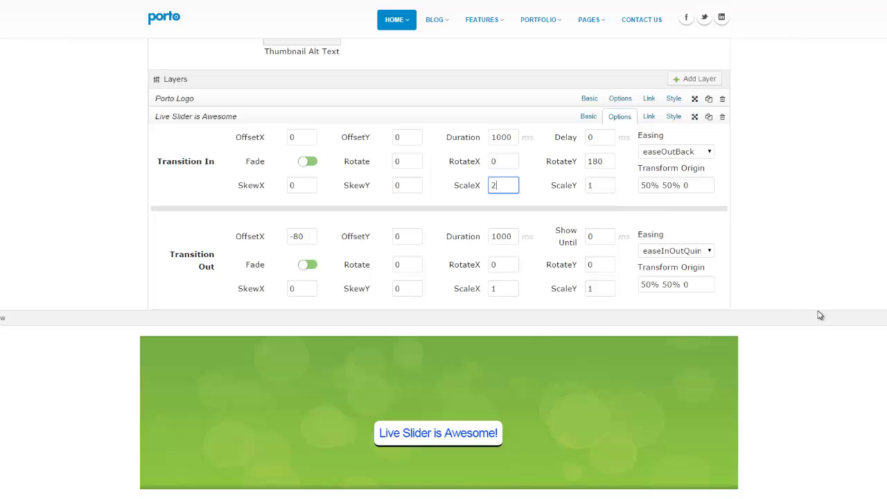
click(886, 318)
click(596, 162)
double_click(596, 162)
text(0)
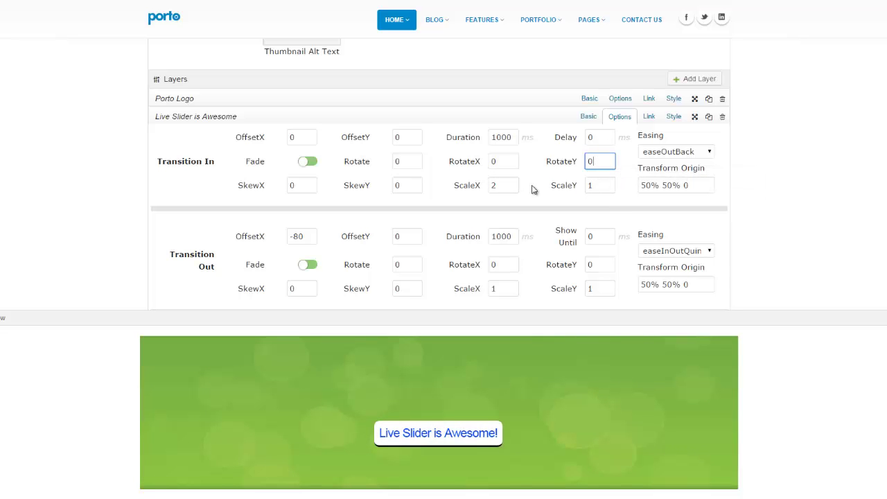
click(886, 318)
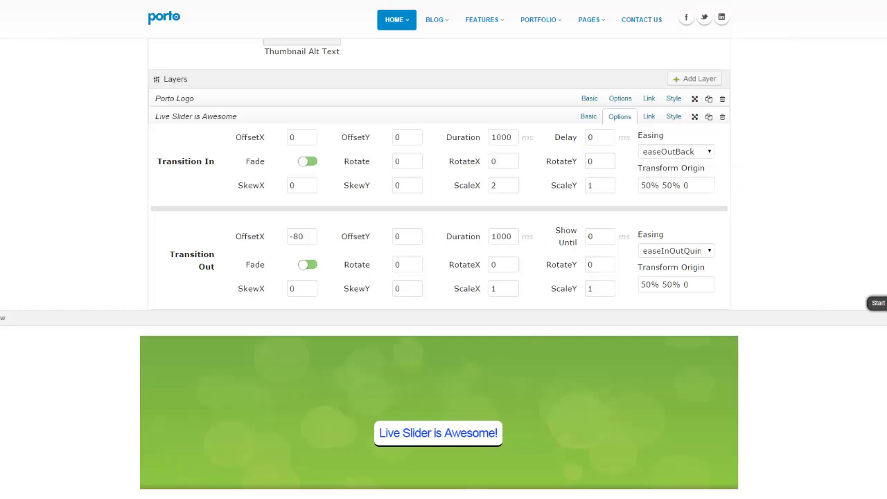
Set the heading layer's transition-in ScaleX and ScaleY to 4 and preview the entrance.
double_click(510, 186)
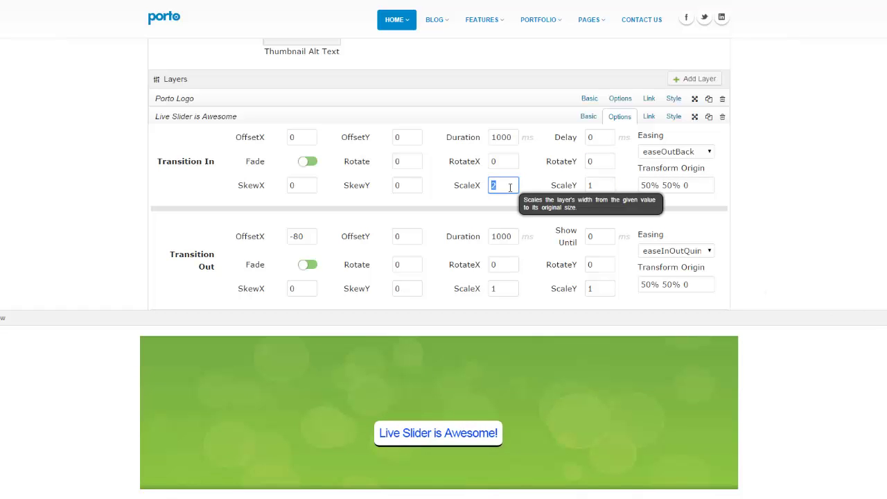
text(4)
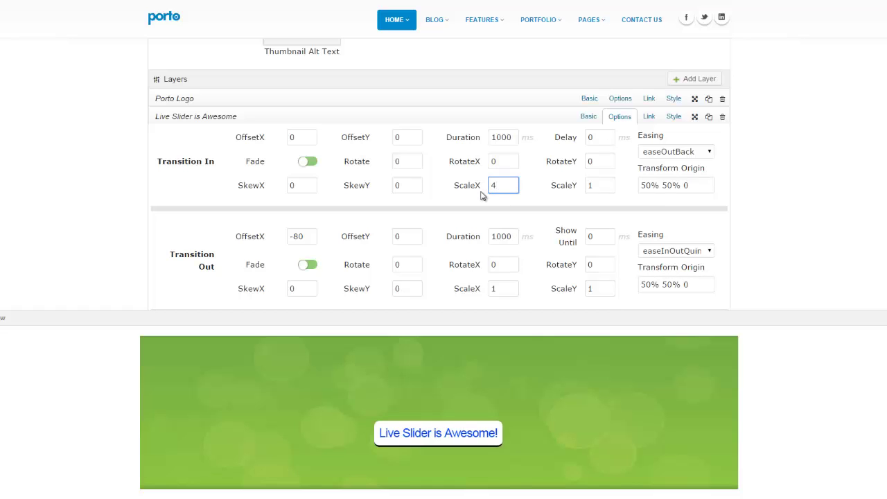
double_click(590, 184)
click(886, 319)
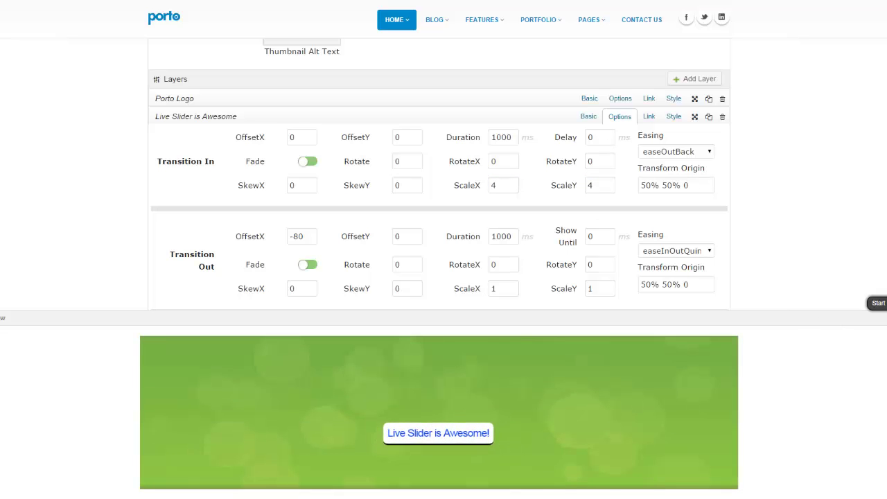
Restore the heading layer's transition-in ScaleX and ScaleY to 1.
double_click(500, 185)
key(Tab)
text(1)
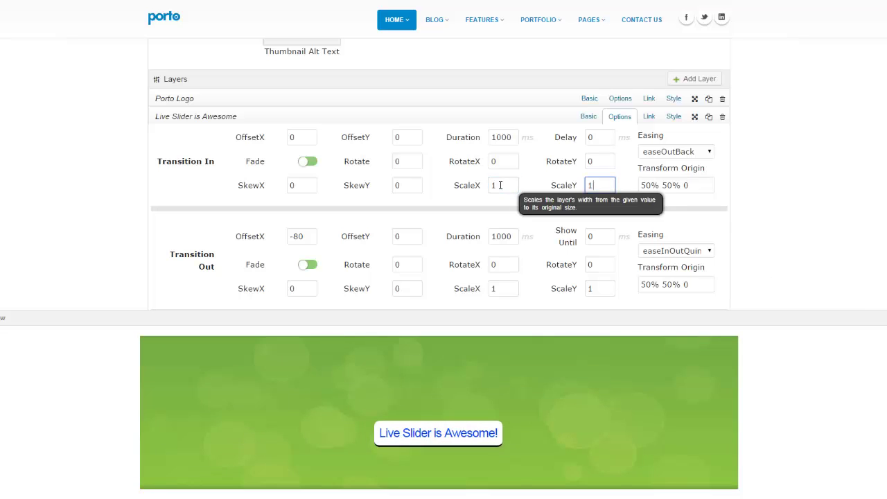
click(812, 220)
Set the heading layer's transition-in OffsetY to top and run the preview.
scroll(797, 220, down, 1)
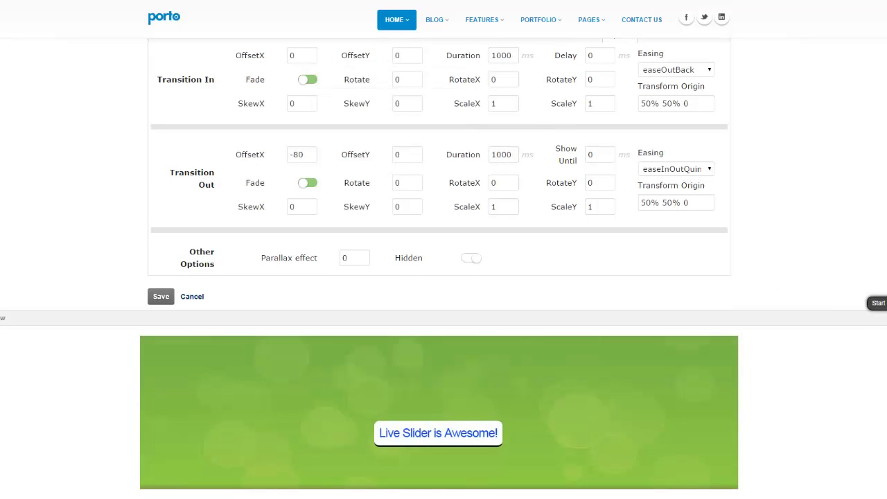
double_click(500, 55)
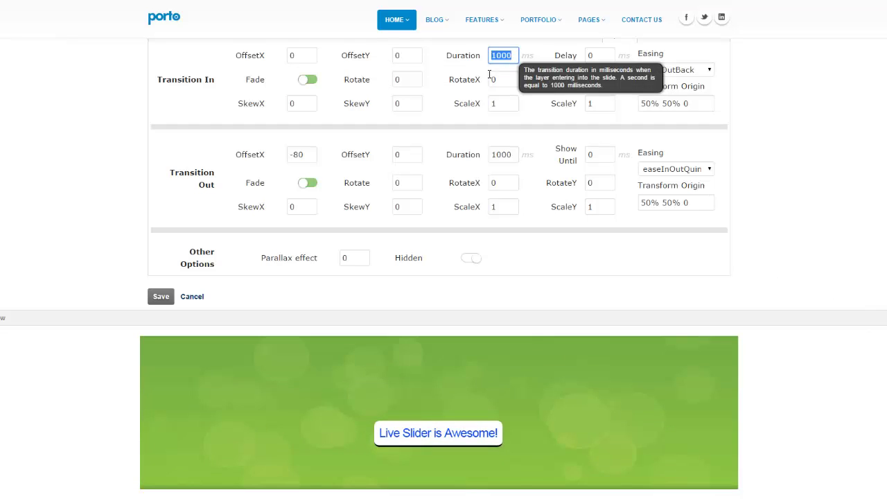
scroll(430, 110, up, 1)
double_click(398, 97)
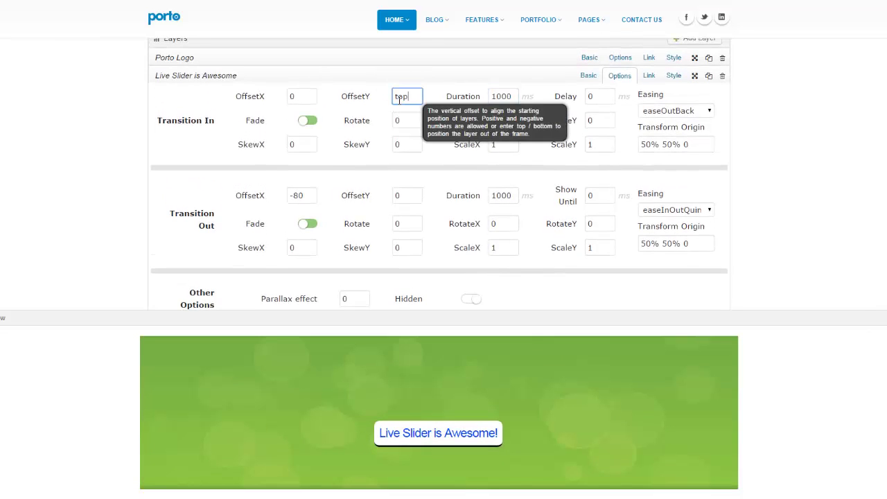
key(Tab)
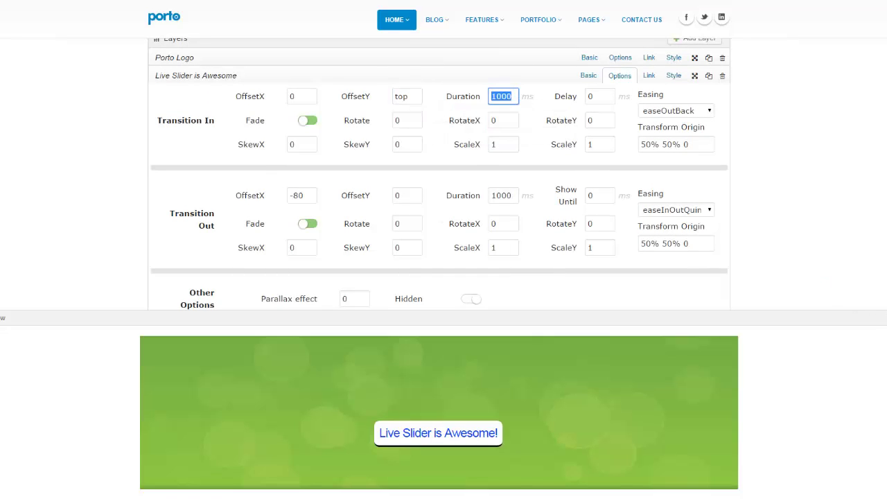
click(884, 319)
click(883, 320)
Read the explanation of the heading layer's transition-out Show Until setting.
scroll(789, 234, down, 1)
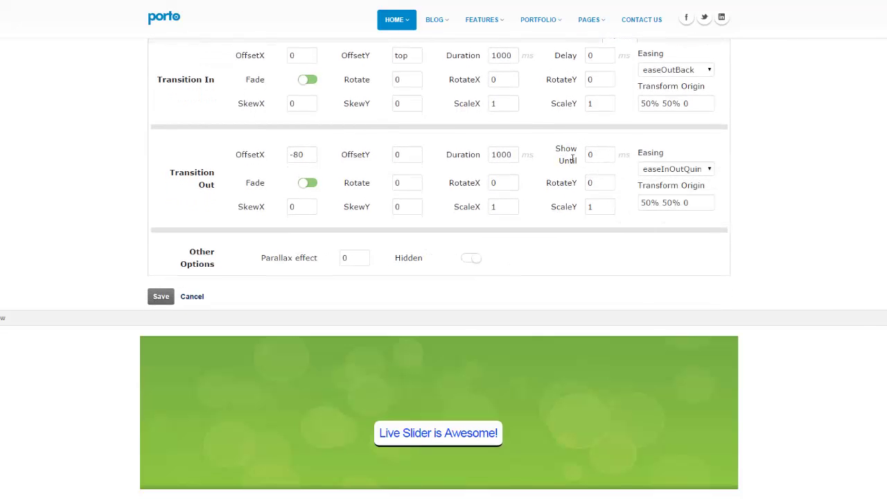
mouse_move(597, 153)
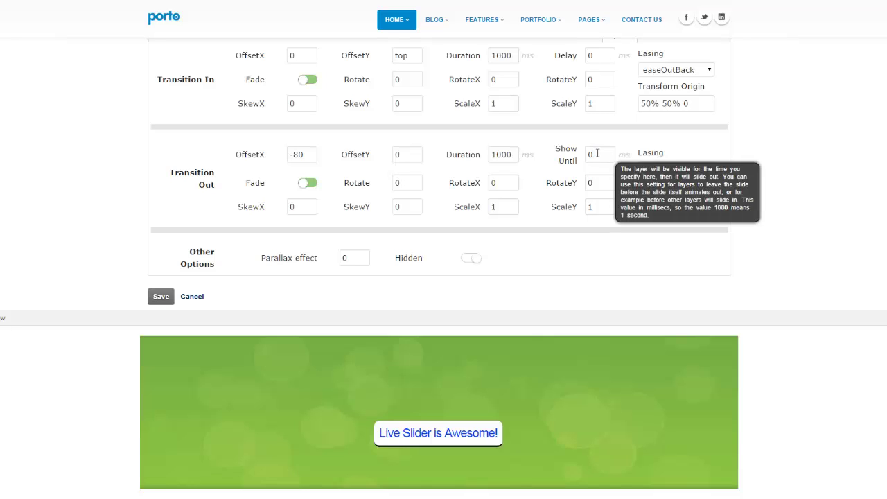
Set the heading layer's transition-out Show Until time to 2000 ms.
double_click(597, 153)
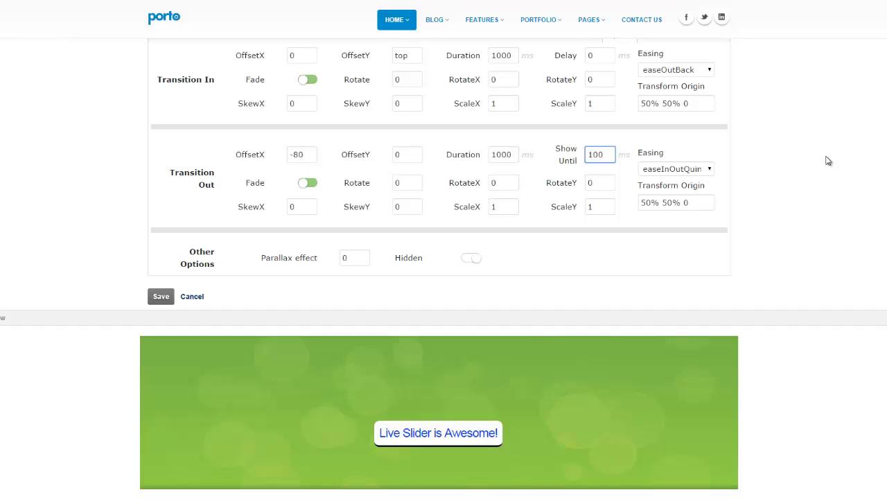
text(2000)
click(828, 161)
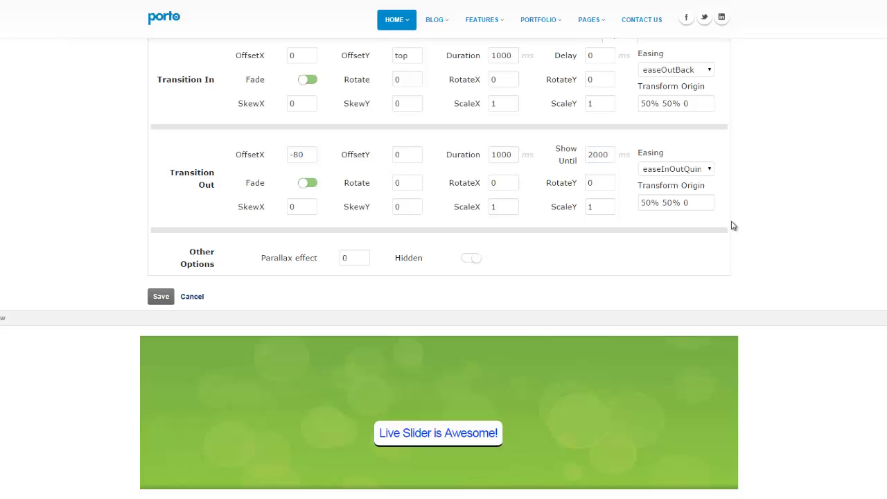
Set the heading layer's transition-out OffsetX to 0 and OffsetY to bottom.
double_click(309, 158)
key(BackSpace)
key(BackSpace)
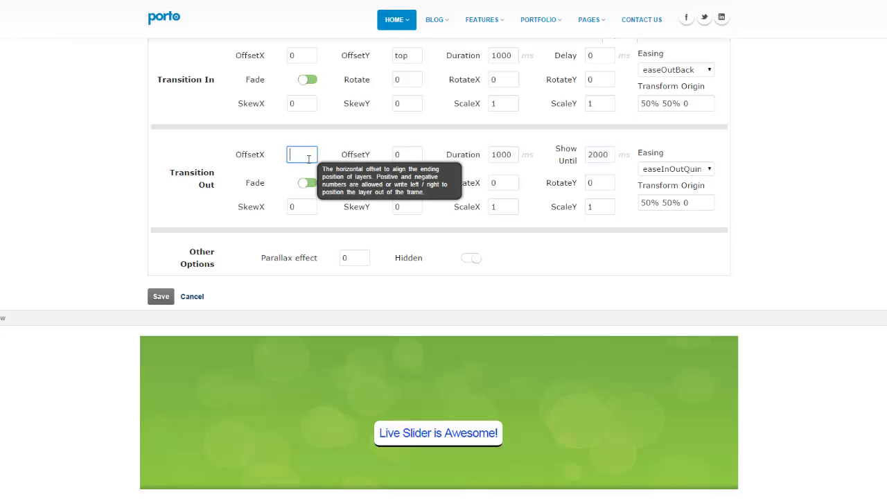
text(0)
double_click(401, 156)
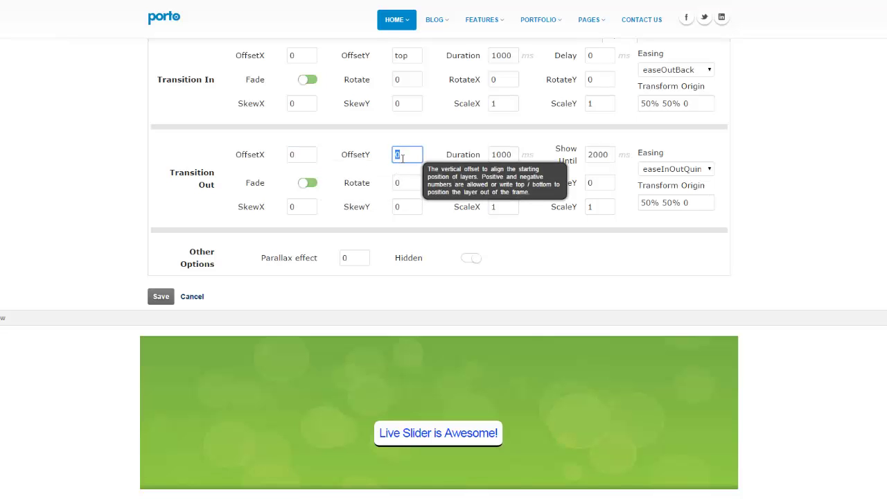
text(bottom)
key(Tab)
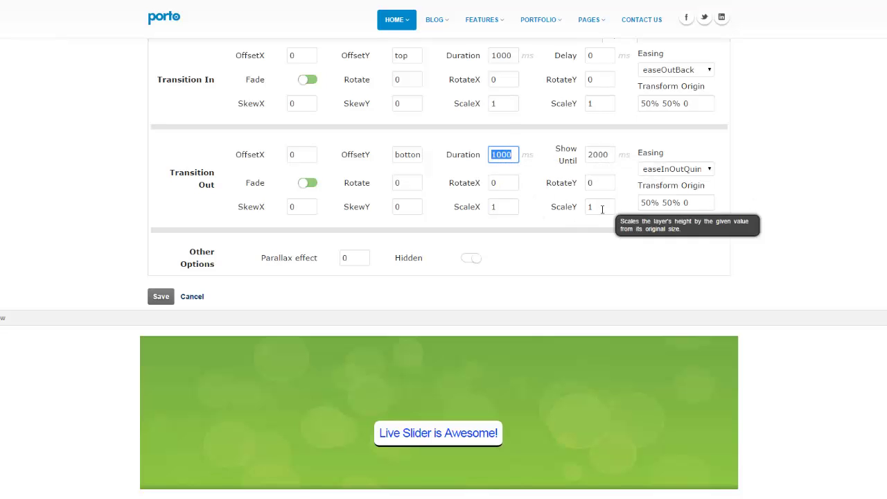
Choose easeInBack as the easing for the heading layer's transition-out.
click(693, 171)
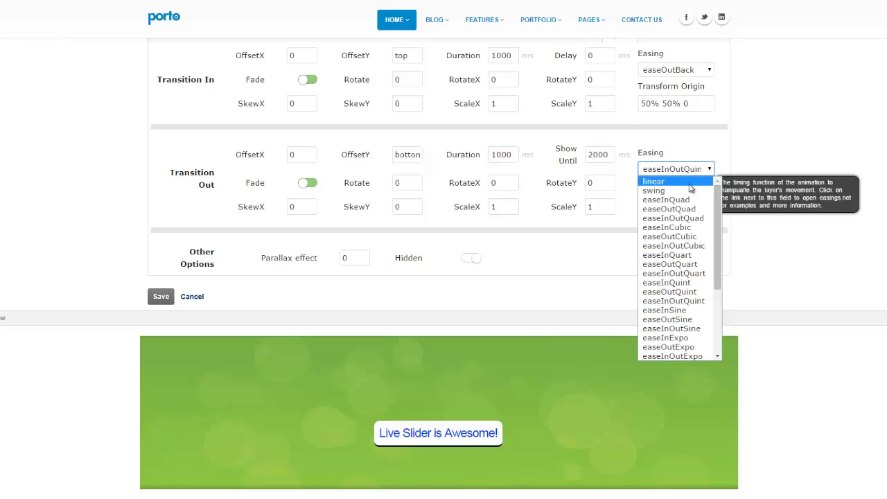
scroll(683, 291, down, 5)
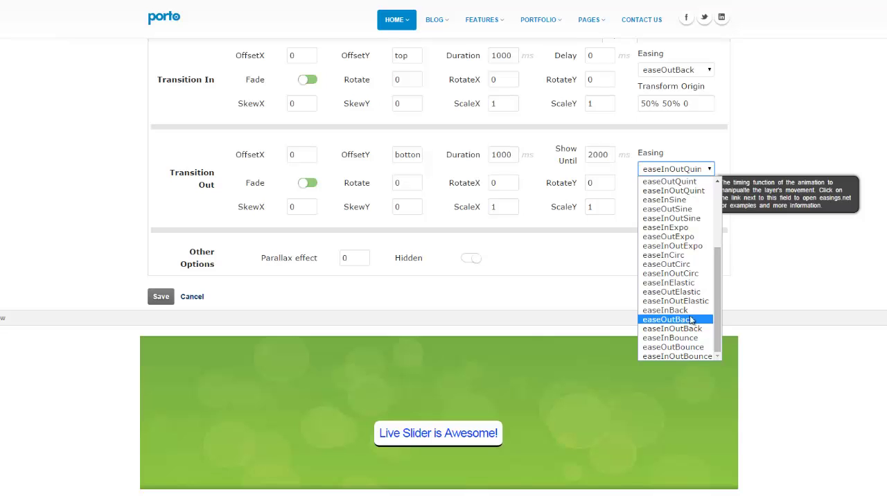
click(699, 312)
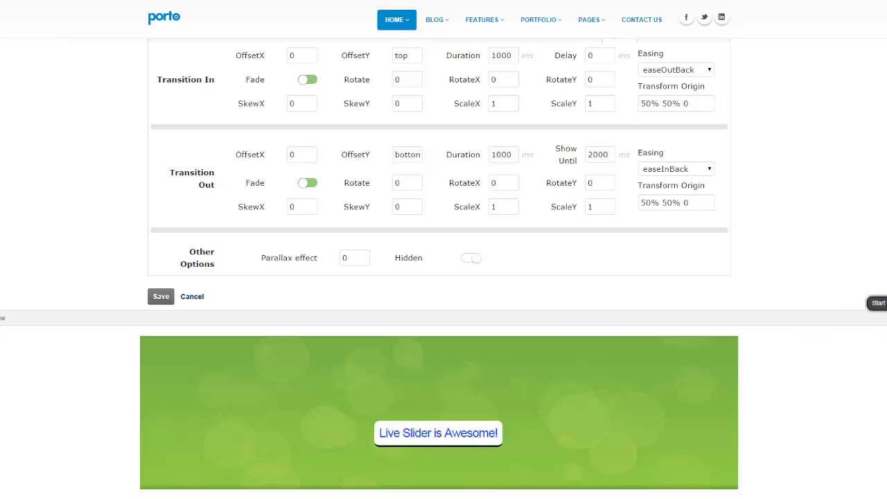
Set the heading layer's transition-out OffsetY to 200 and preview the exit animation.
mouse_move(410, 160)
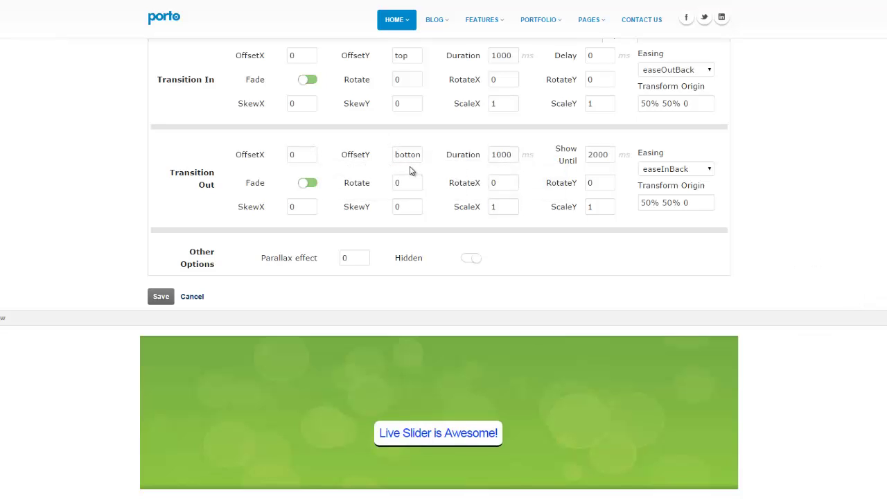
double_click(415, 157)
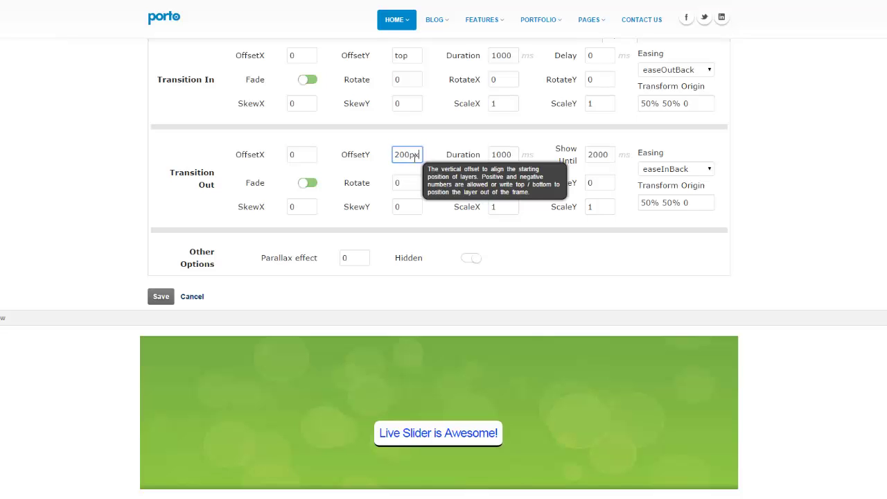
key(Tab)
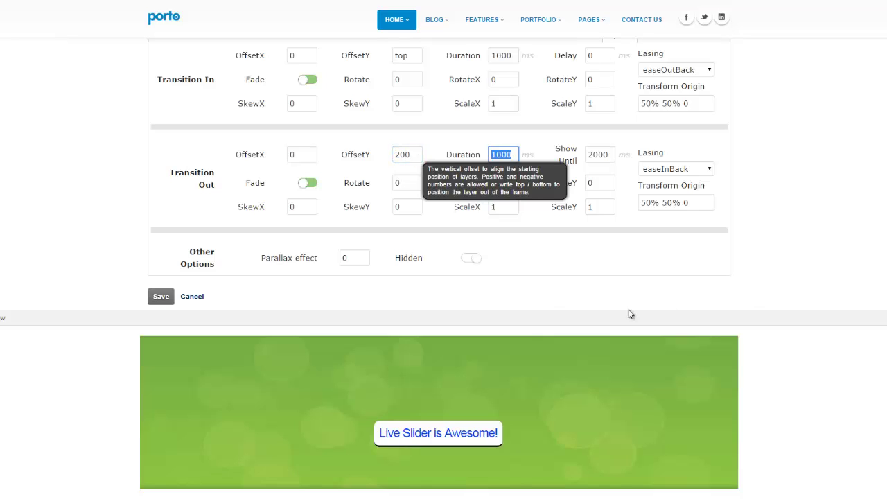
click(884, 319)
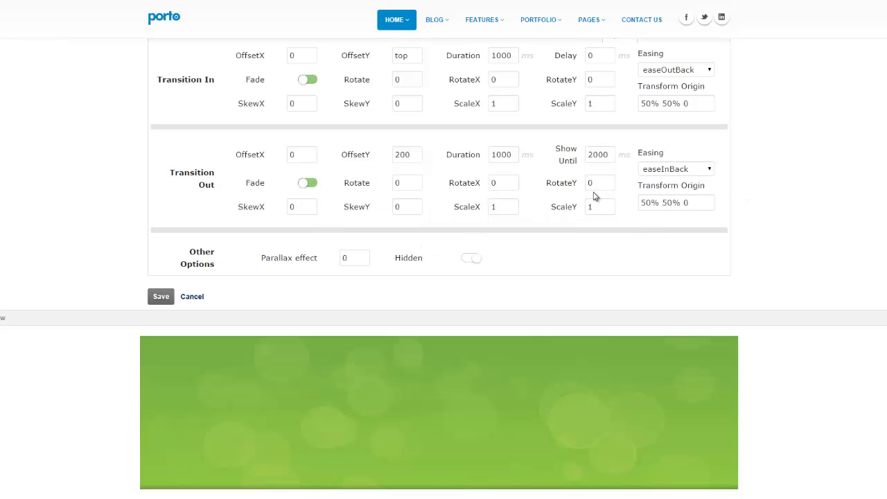
Reset the heading layer's transition-out OffsetY and Show Until values to 0.
double_click(401, 154)
double_click(591, 154)
click(754, 163)
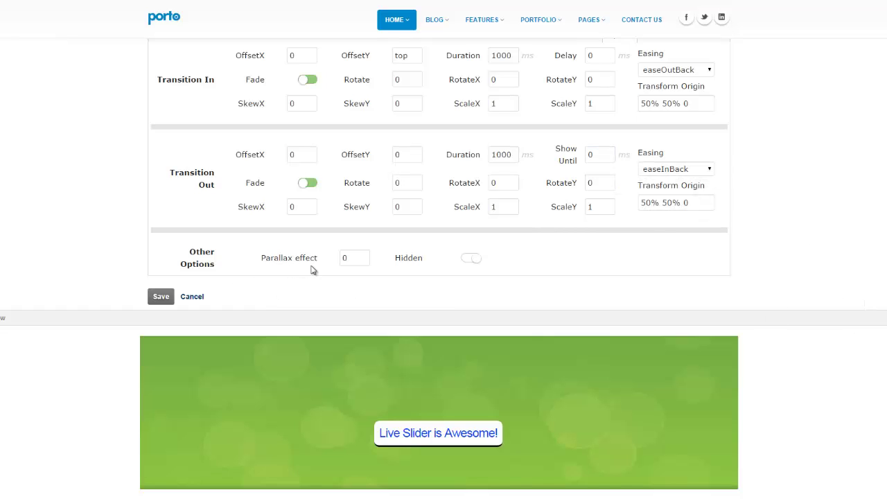
Try parallax effect values of 1 and 5 on the heading layer, previewing the movement, and settle on 10.
double_click(356, 264)
click(873, 302)
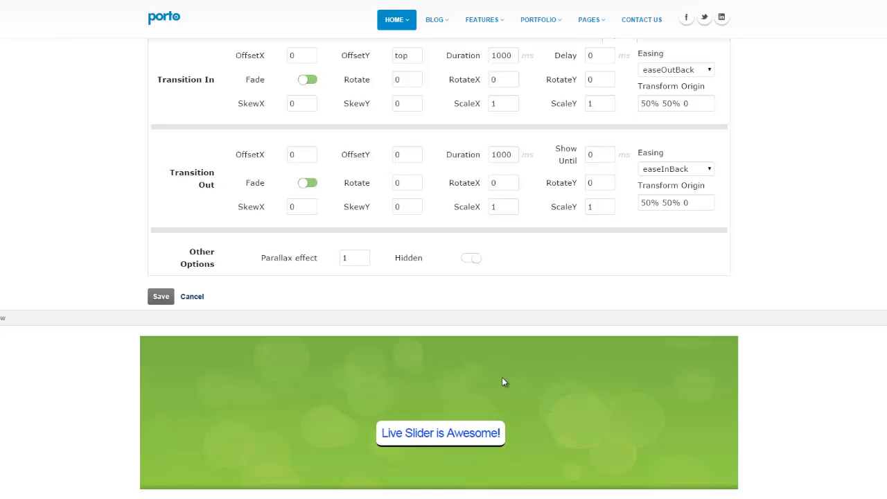
click(353, 262)
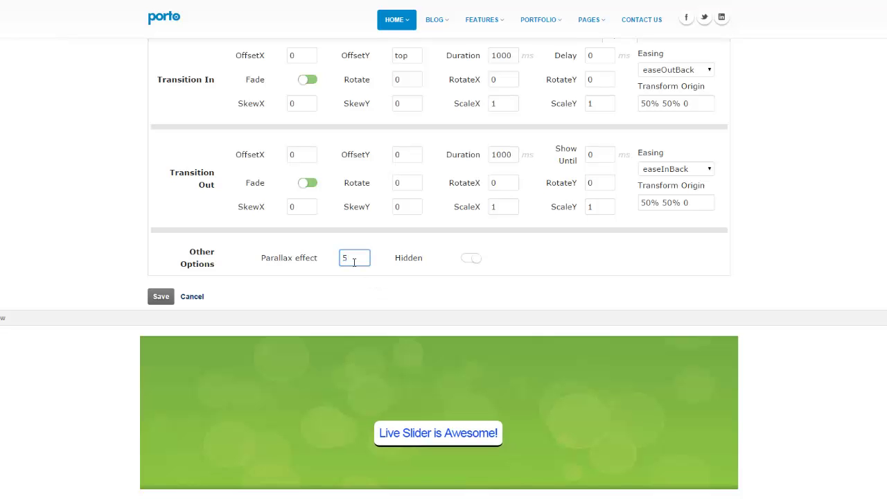
double_click(884, 318)
click(884, 317)
Review the heading layer's transition and parallax settings and save the slider.
scroll(837, 264, up, 1)
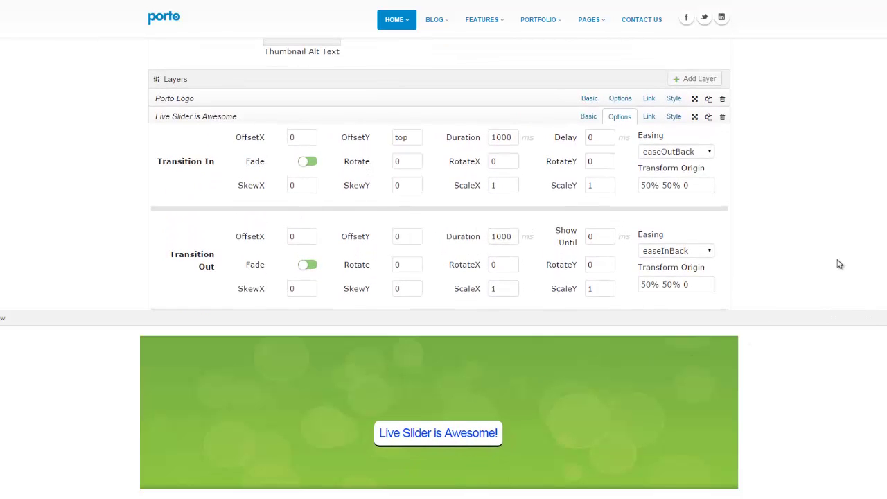
scroll(831, 263, down, 1)
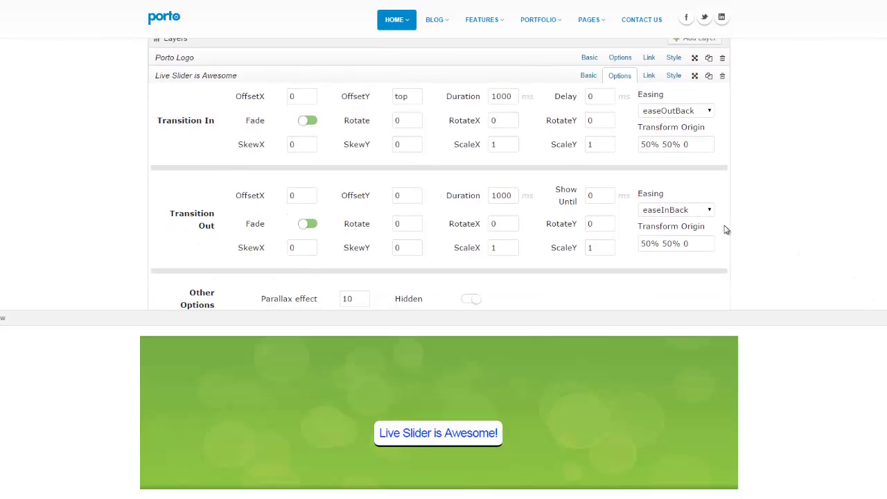
scroll(754, 244, down, 1)
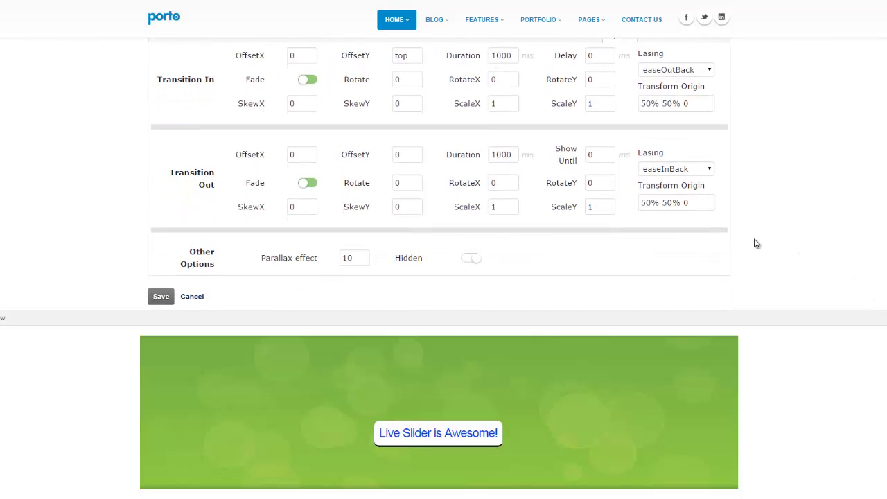
scroll(753, 251, down, 1)
scroll(753, 250, up, 3)
scroll(692, 246, up, 2)
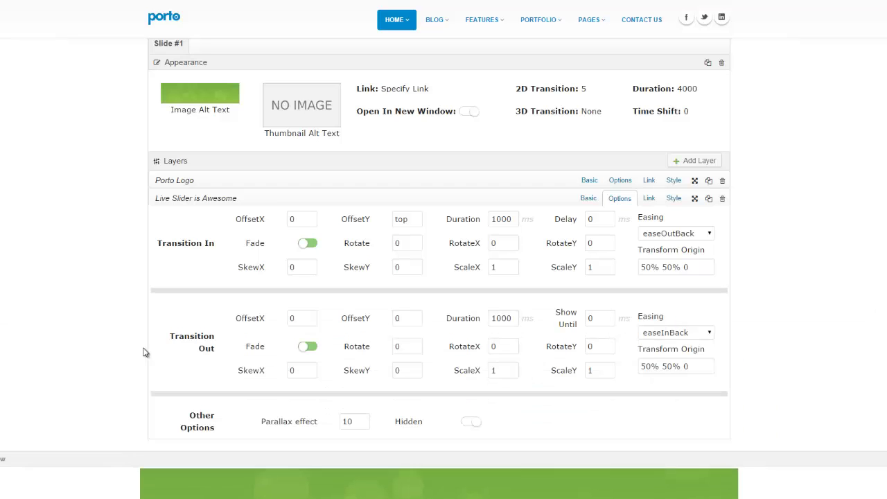
click(161, 460)
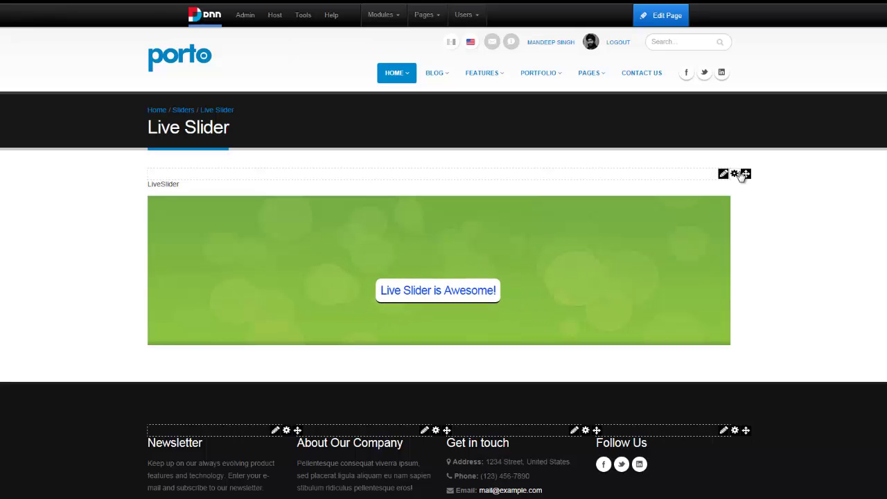
Import ready-made slider content into the Live Slider module from a file in the Site Root folder.
mouse_move(735, 173)
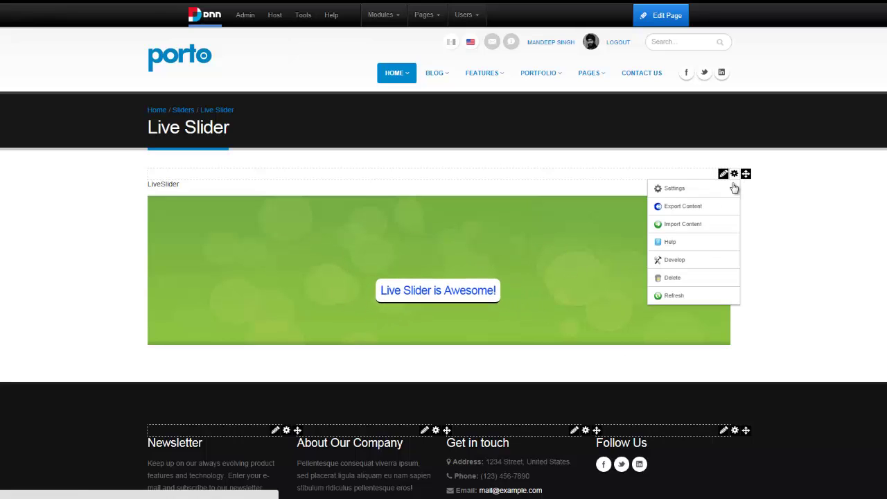
click(708, 225)
click(453, 193)
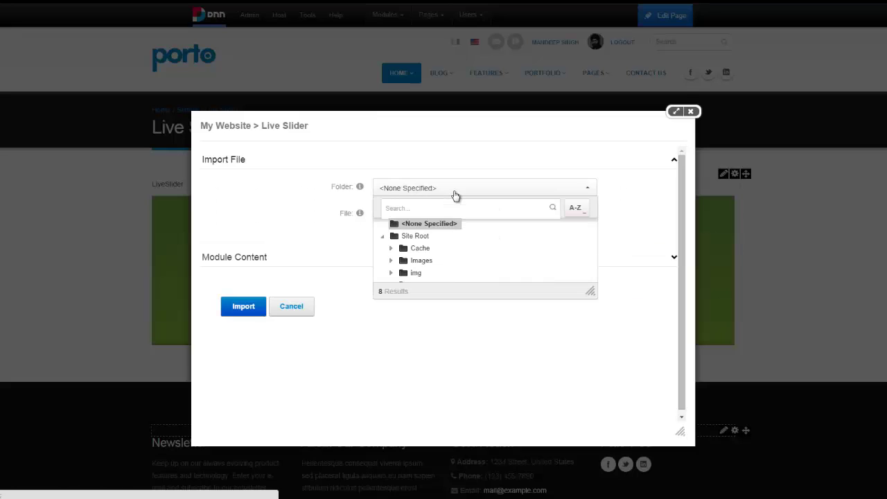
click(419, 236)
click(415, 217)
click(411, 249)
click(248, 306)
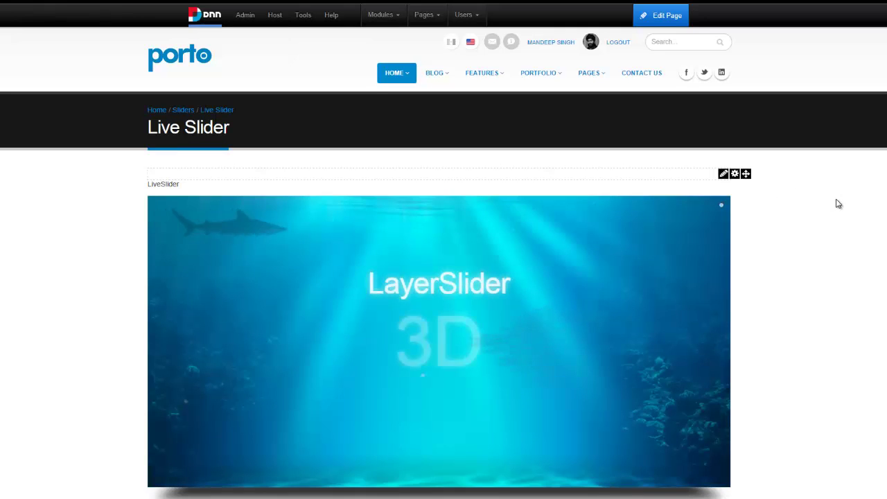
Watch the imported slider play on the page and open its management view.
scroll(836, 202, down, 1)
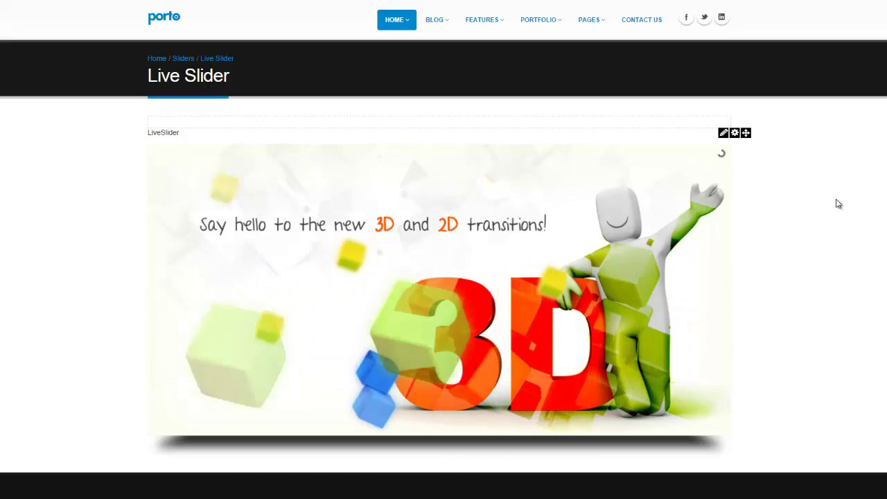
mouse_move(725, 142)
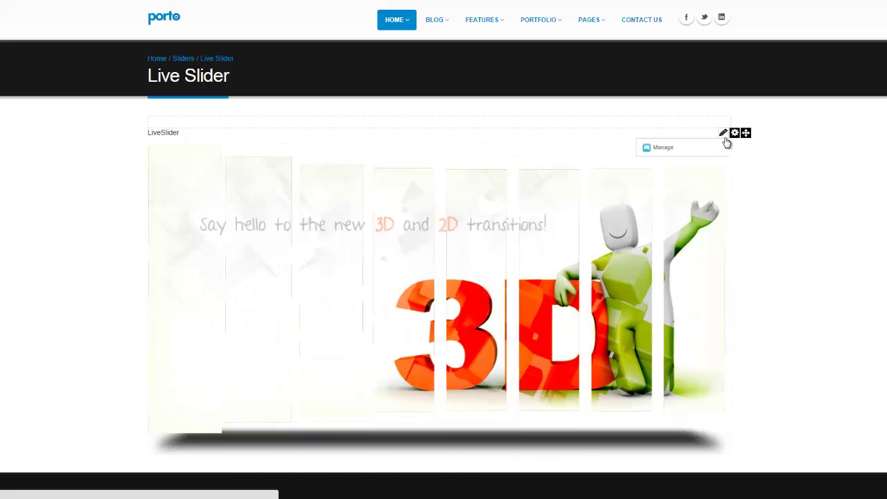
click(722, 151)
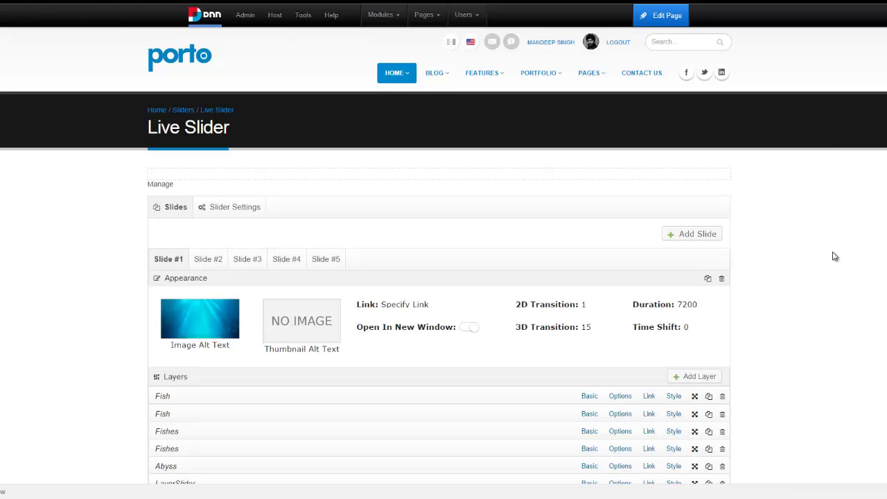
Examine the layers of Slide #1 alongside the live preview and show the options of the large striped fish layer.
scroll(833, 255, down, 1)
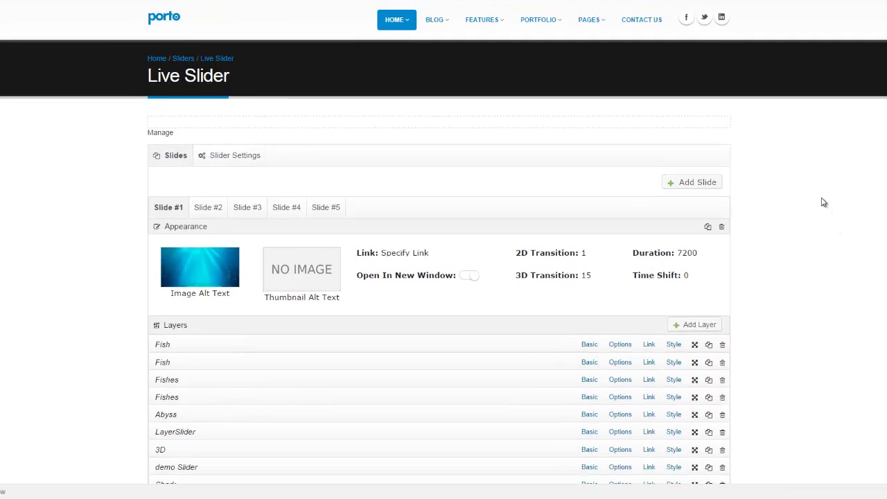
scroll(485, 162, down, 1)
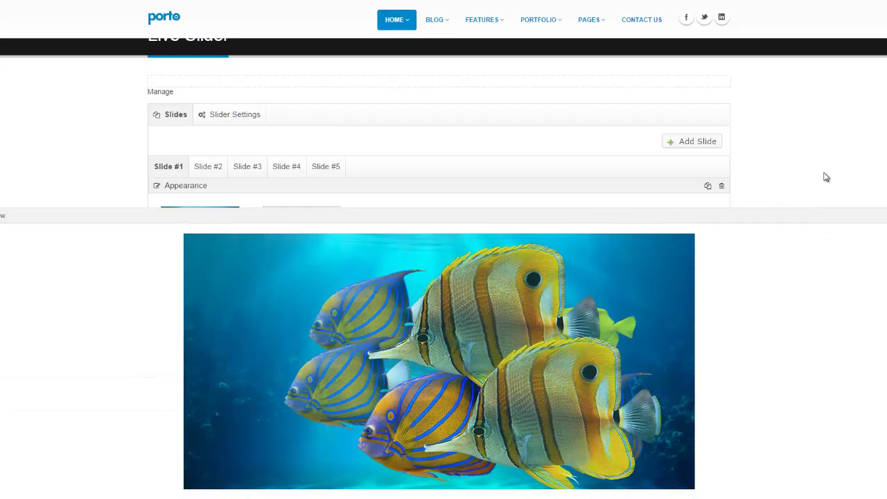
scroll(824, 175, down, 3)
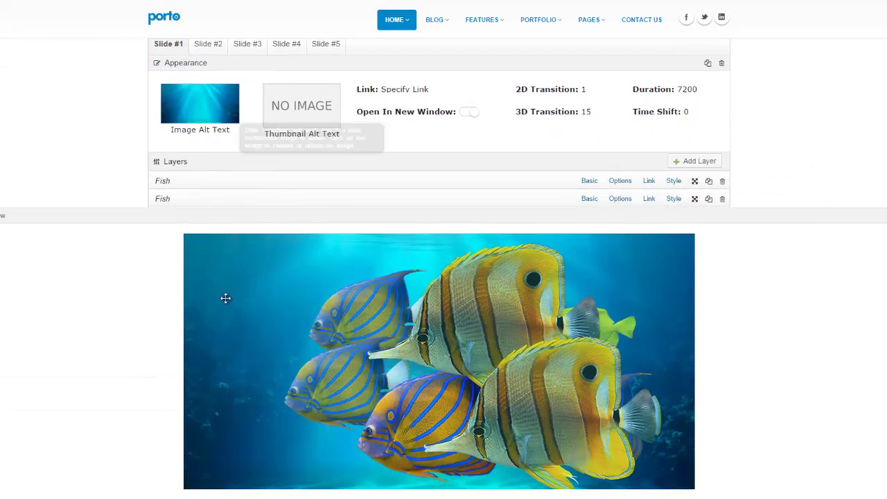
scroll(78, 171, down, 4)
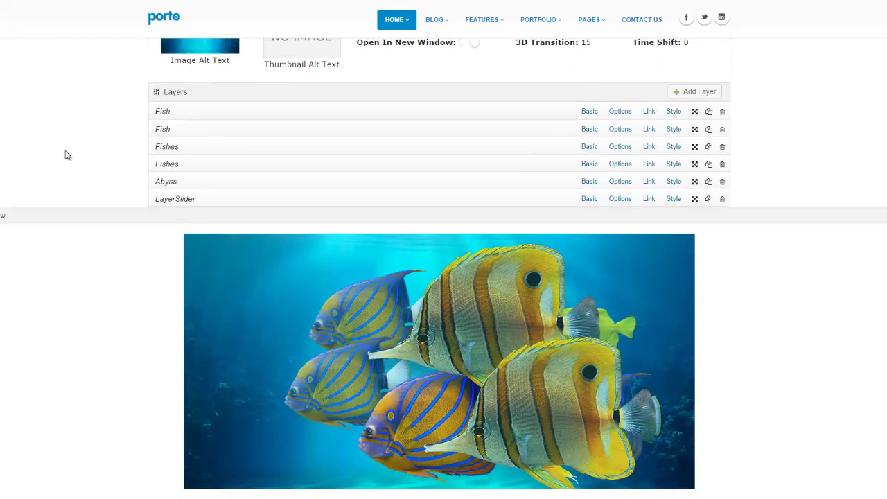
scroll(162, 169, down, 3)
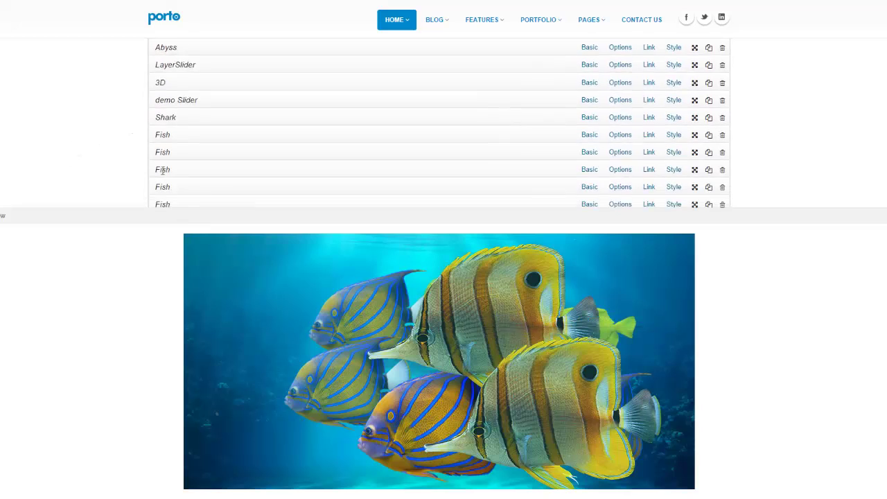
scroll(162, 177, up, 3)
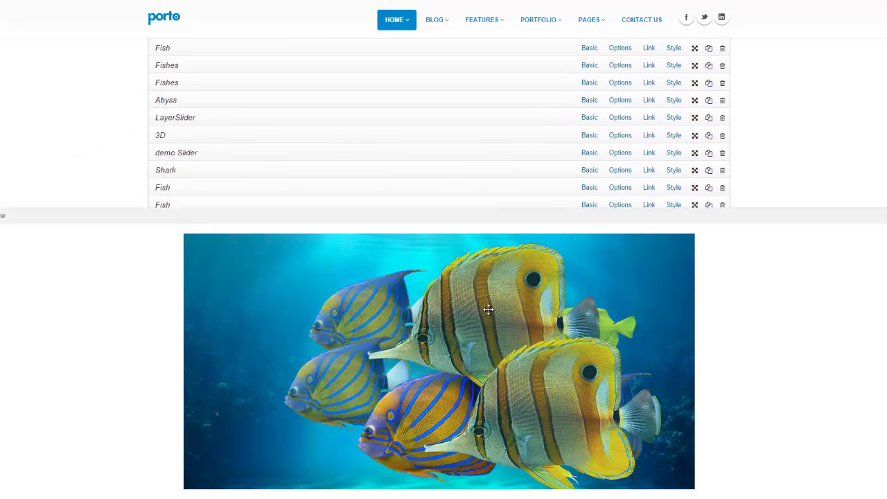
click(525, 284)
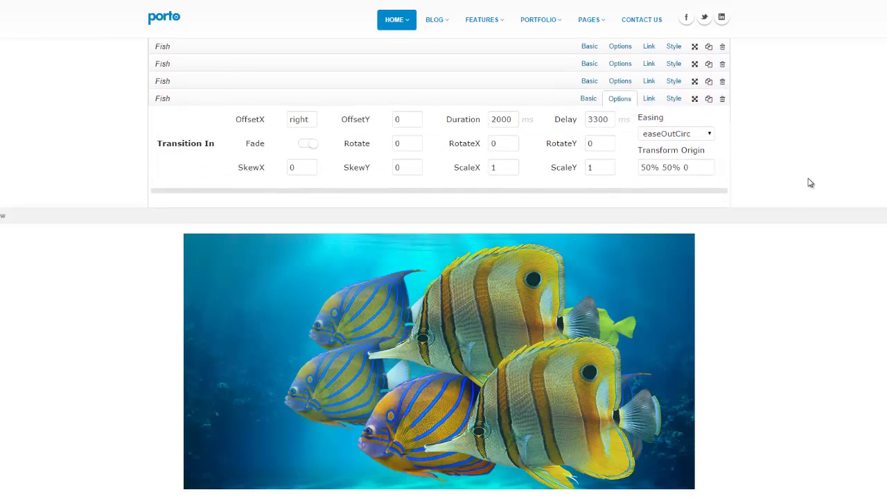
Switch to Slide #2 to view its appearance settings and preview.
scroll(810, 181, up, 10)
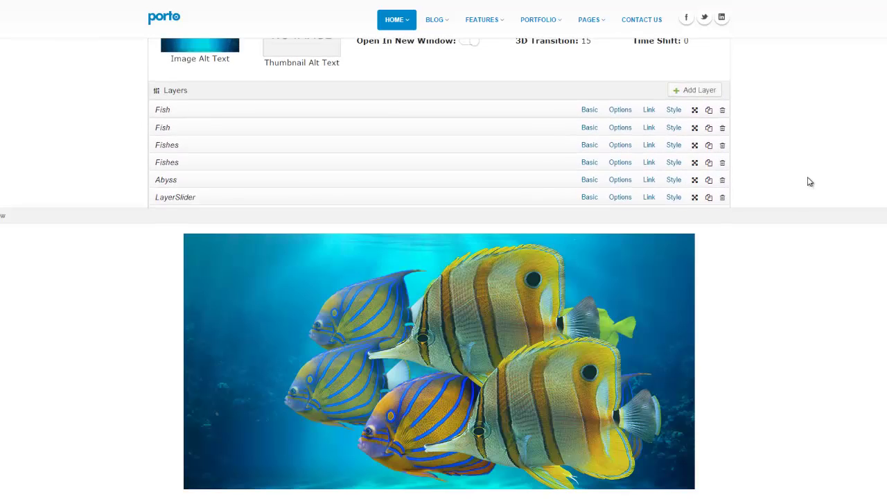
click(212, 140)
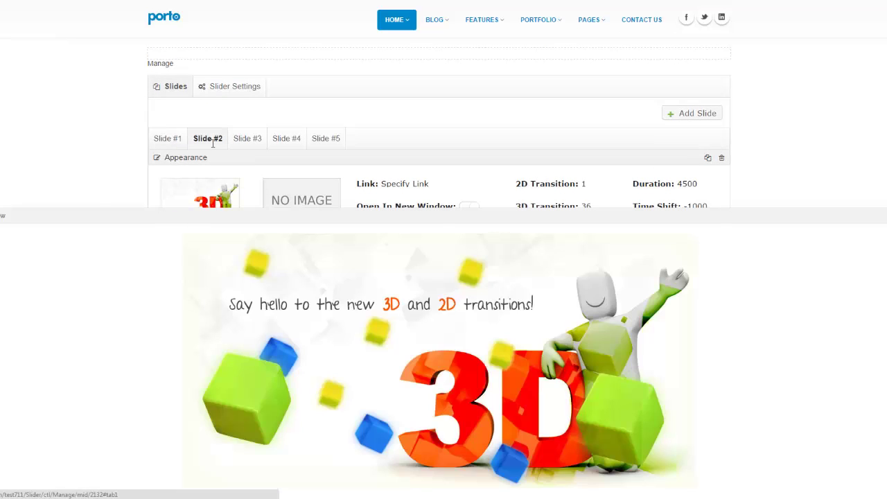
Show the options of the upper-left yellow cube layer on Slide #2 and play the live preview.
scroll(95, 138, down, 2)
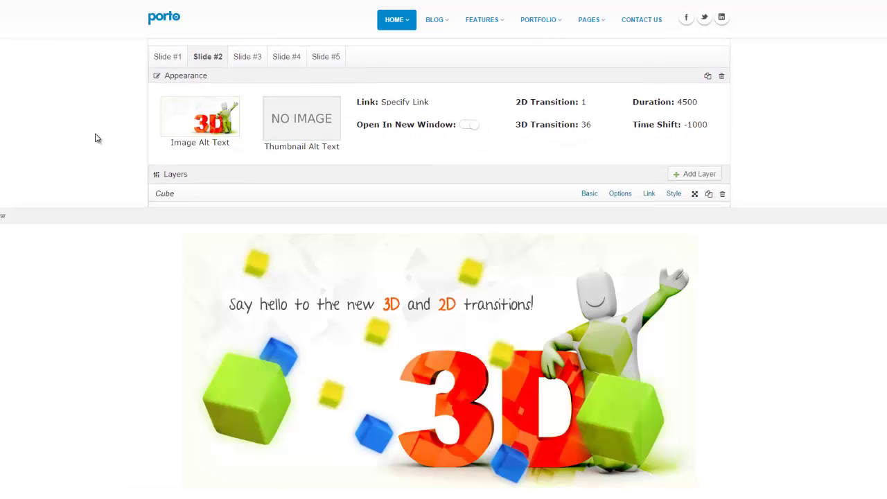
scroll(99, 135, down, 2)
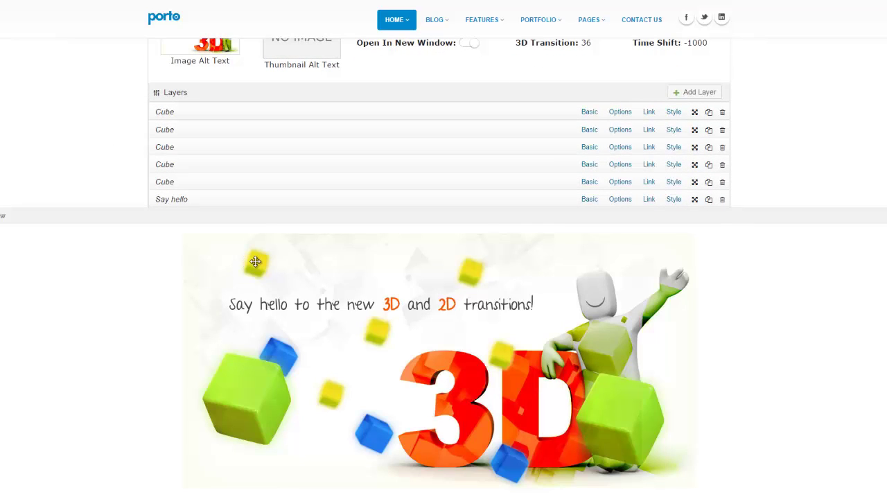
click(255, 262)
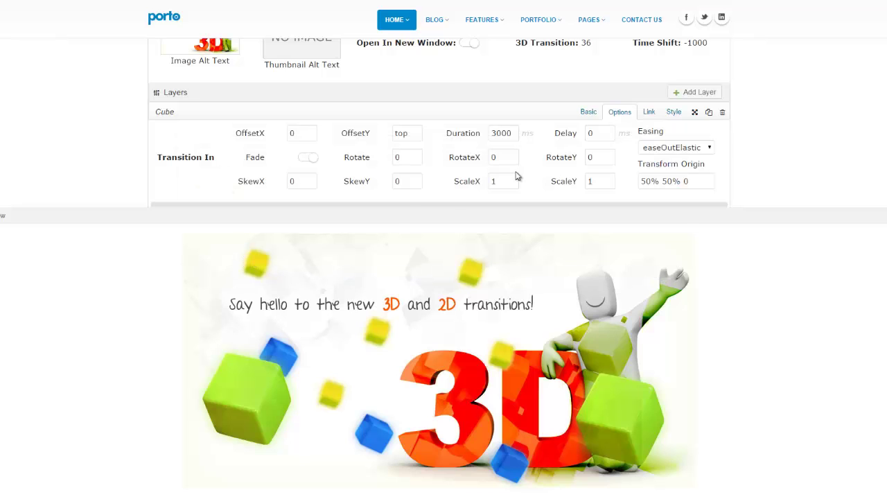
scroll(819, 160, down, 2)
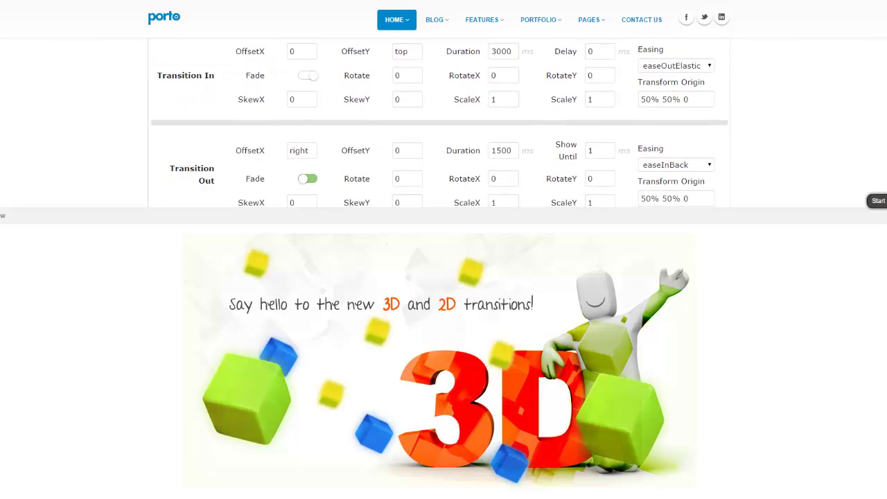
click(885, 216)
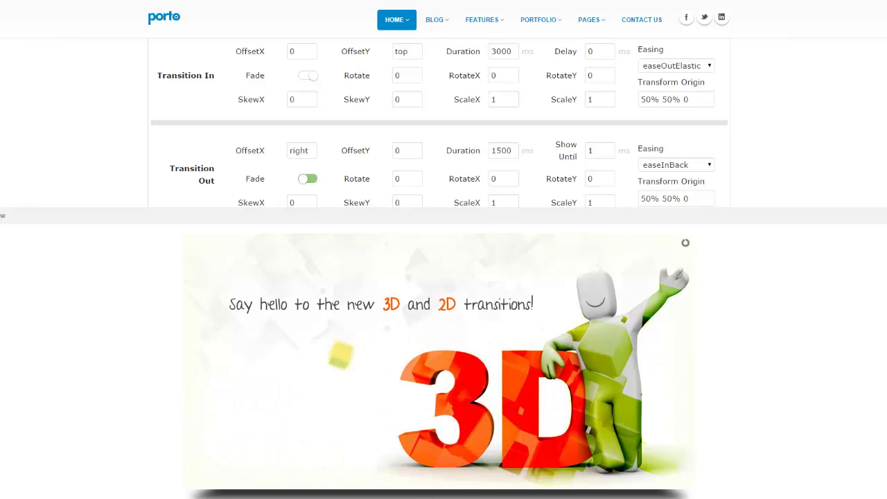
Examine the yellow cube layer's Transition In, Transition Out and Other Options settings, along with its basic content type and source.
scroll(377, 133, up, 1)
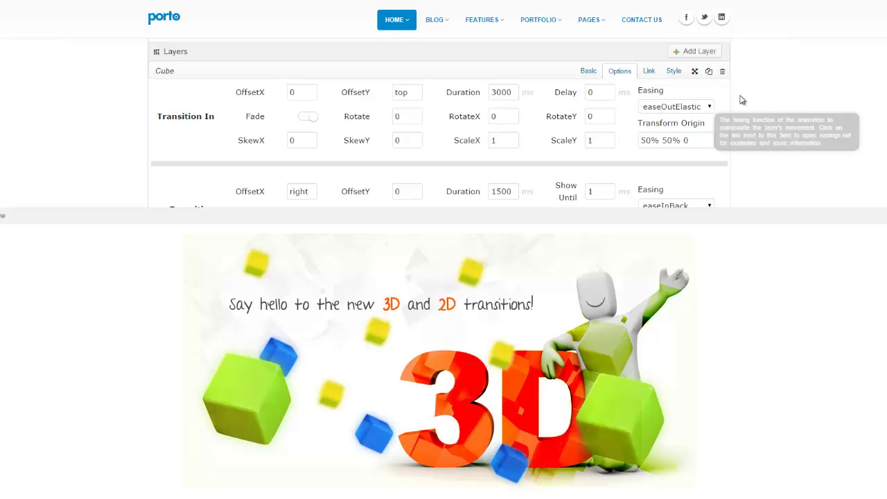
scroll(752, 95, down, 2)
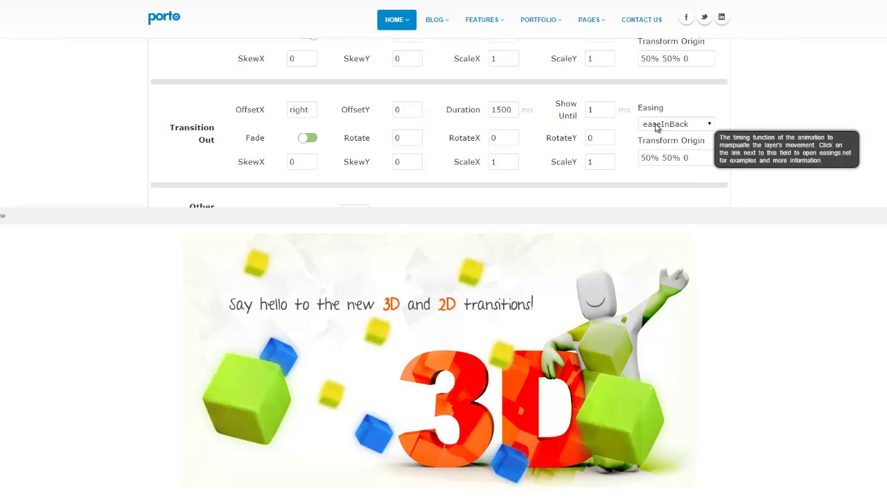
scroll(752, 115, down, 2)
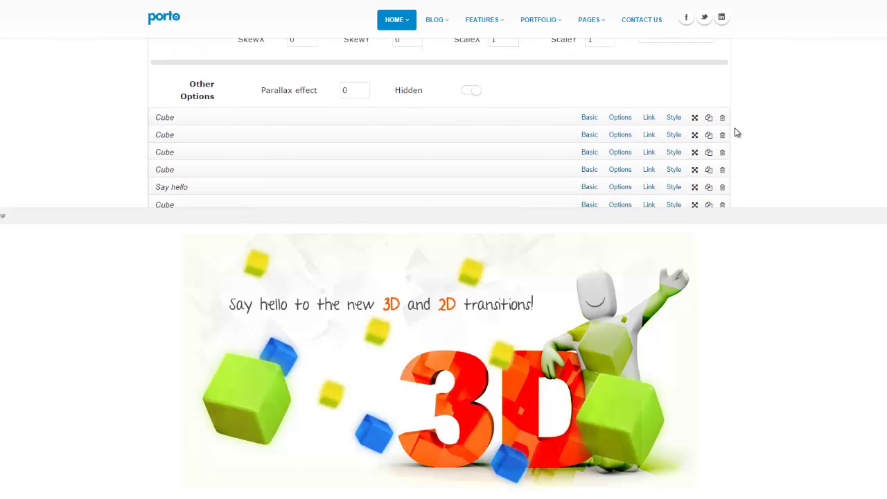
scroll(427, 144, up, 1)
scroll(462, 99, up, 1)
scroll(597, 106, down, 1)
scroll(674, 95, up, 2)
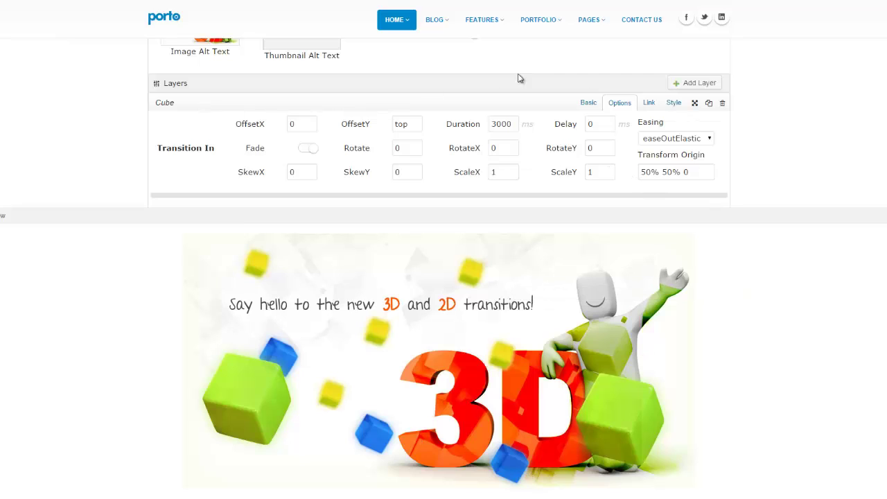
click(589, 102)
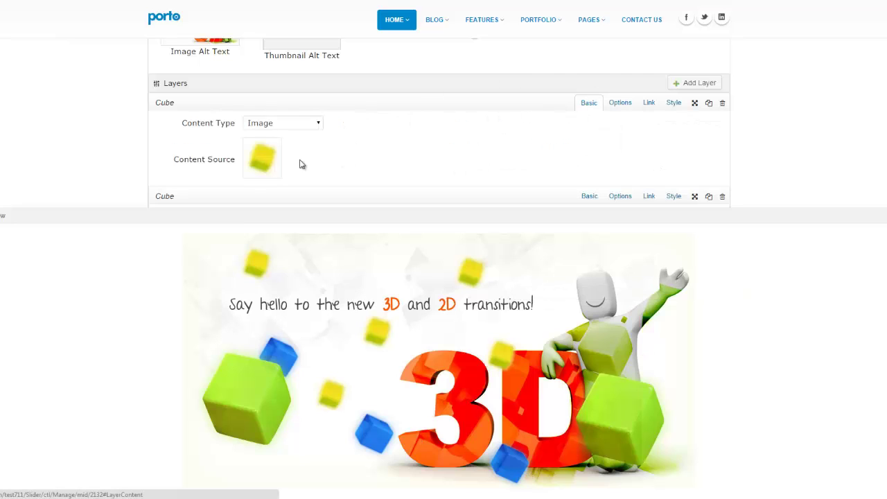
click(619, 104)
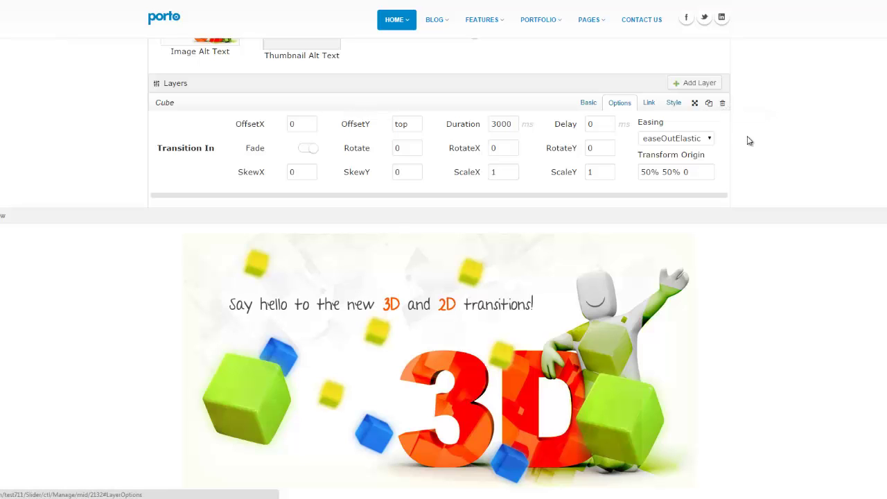
Switch back to Slide #1 and look through its complete list of layers.
scroll(728, 127, up, 3)
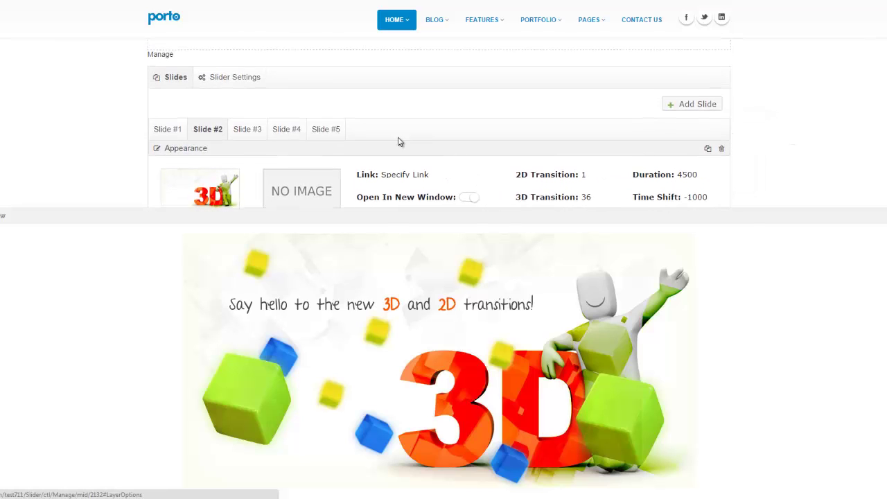
click(172, 133)
scroll(111, 128, down, 3)
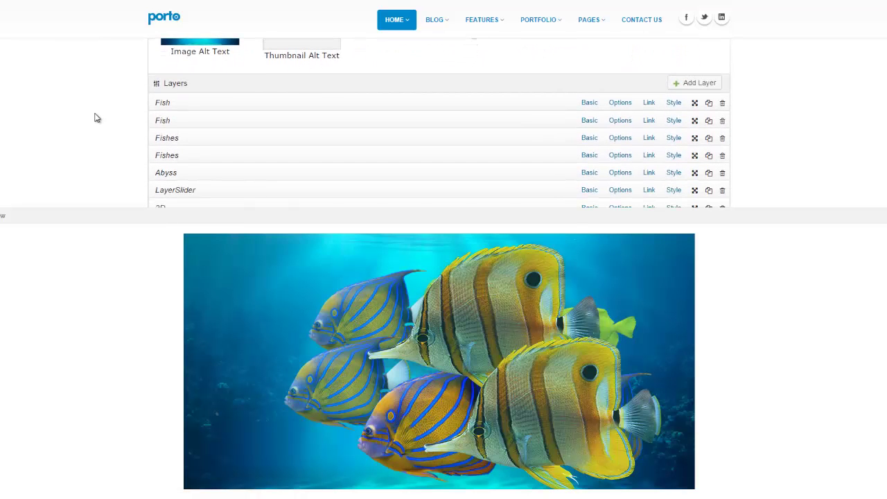
scroll(97, 118, down, 8)
scroll(97, 118, down, 5)
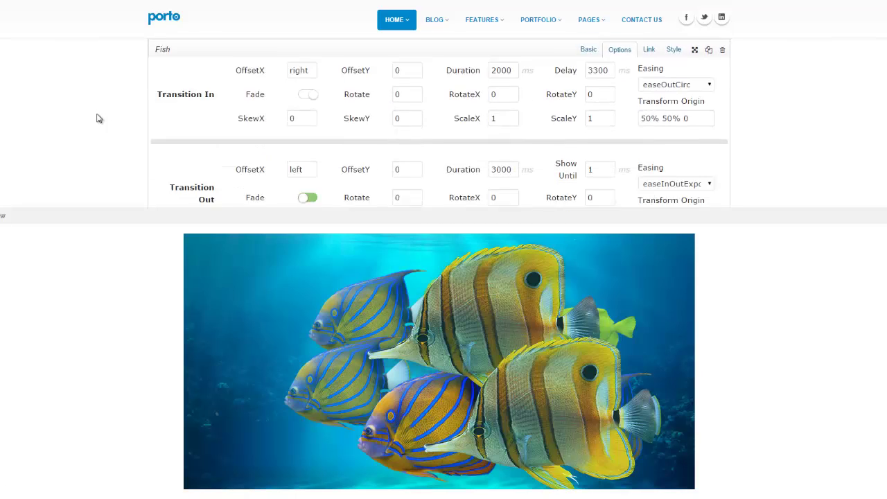
scroll(97, 117, up, 3)
scroll(97, 117, up, 10)
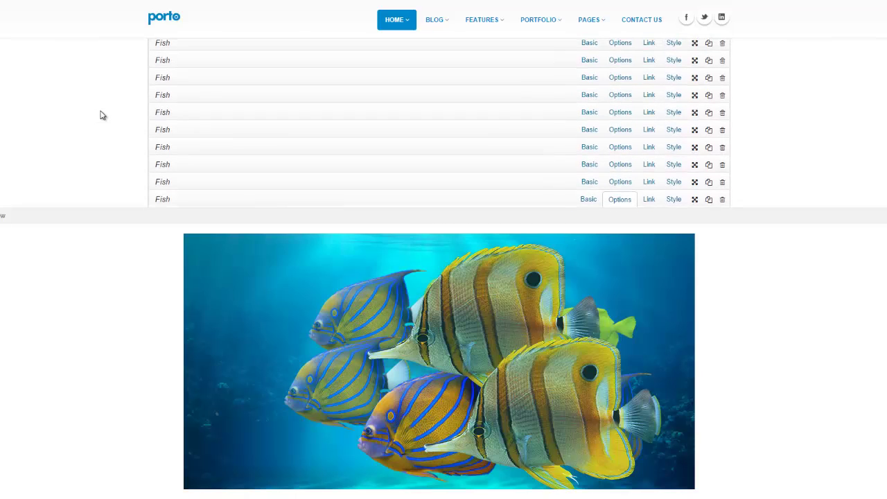
scroll(101, 115, up, 2)
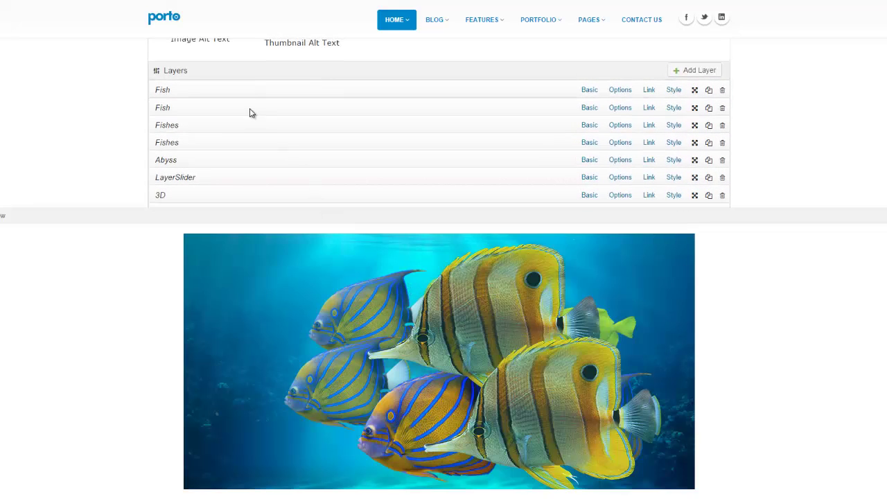
Review the style settings of the first Fish layer on Slide #1, including font, background, rounded corners and custom CSS.
click(675, 91)
scroll(680, 104, down, 2)
scroll(683, 111, down, 2)
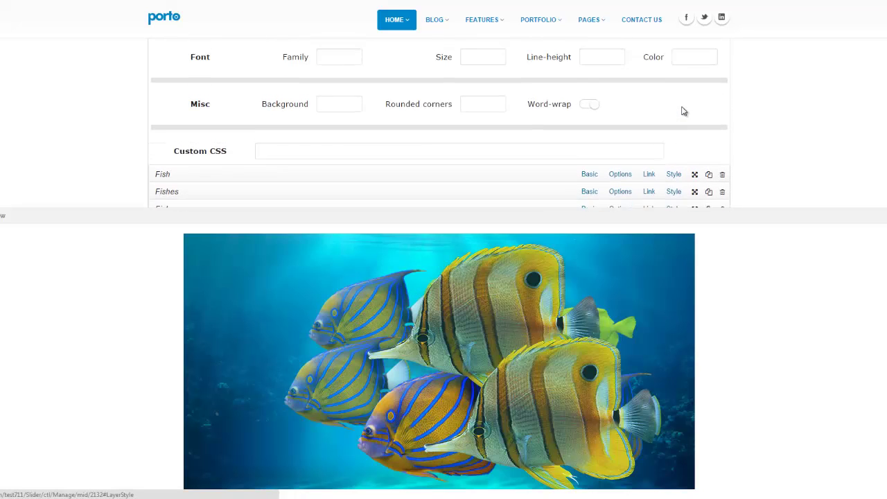
scroll(680, 112, down, 3)
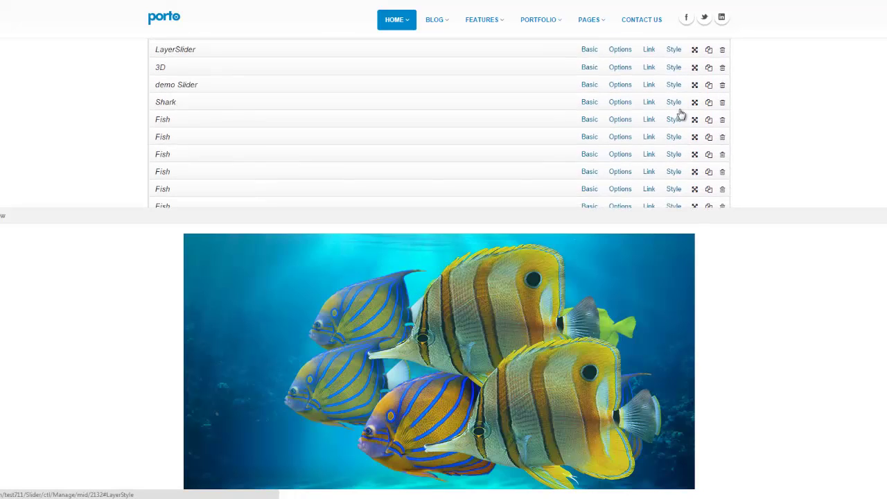
Review the transition out, parallax and hidden options of the Fish layer directly below the Shark layer.
click(627, 115)
scroll(513, 132, up, 1)
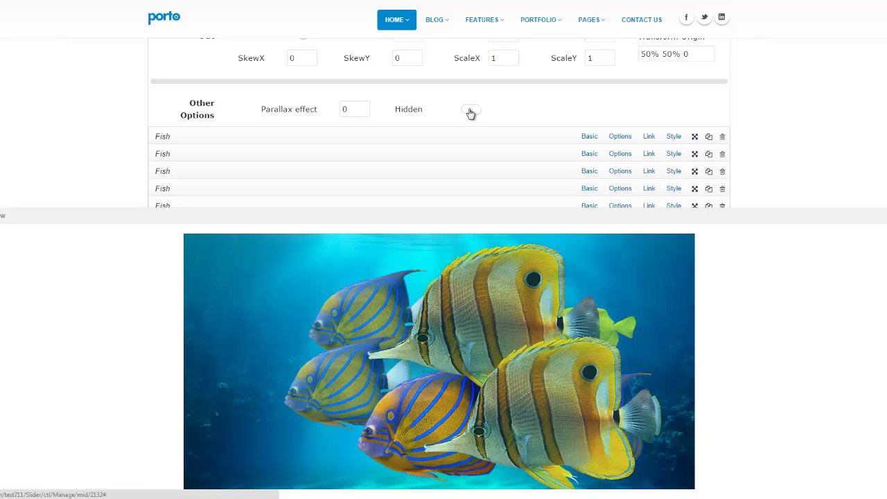
scroll(469, 113, up, 1)
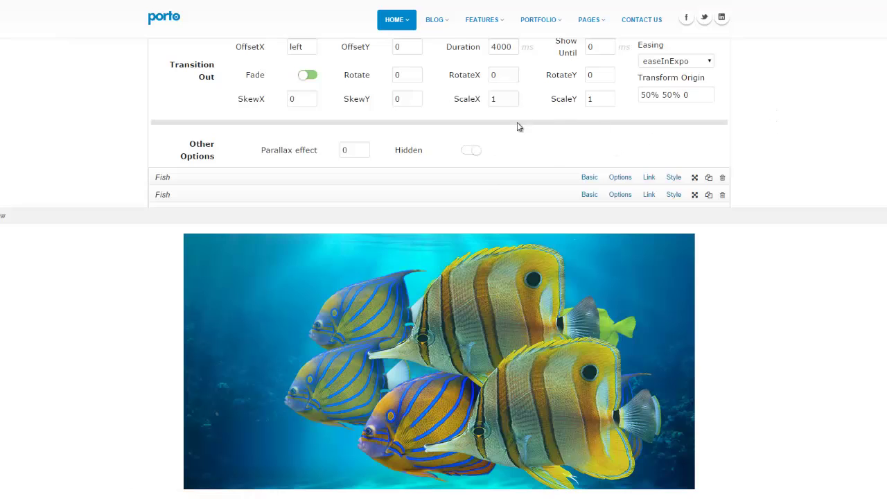
View the appearance settings and previews of Slide #3, Slide #4 and Slide #5 in turn.
scroll(765, 151, up, 8)
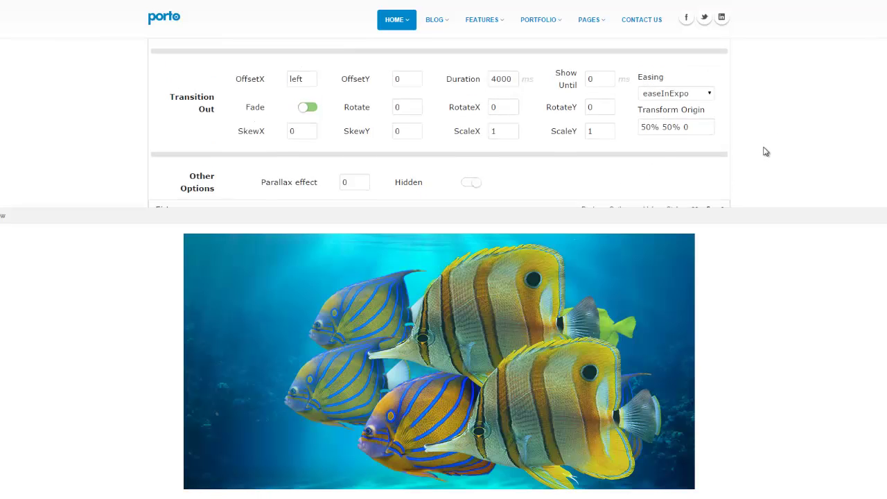
scroll(766, 151, up, 3)
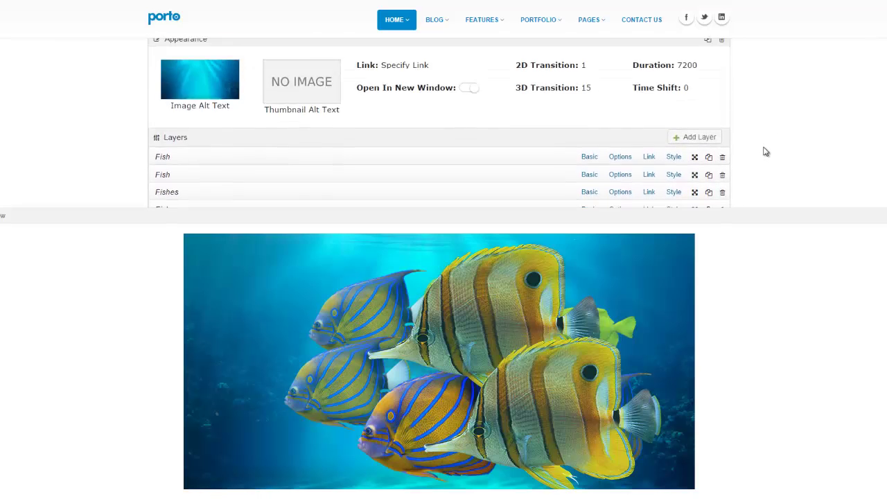
click(284, 92)
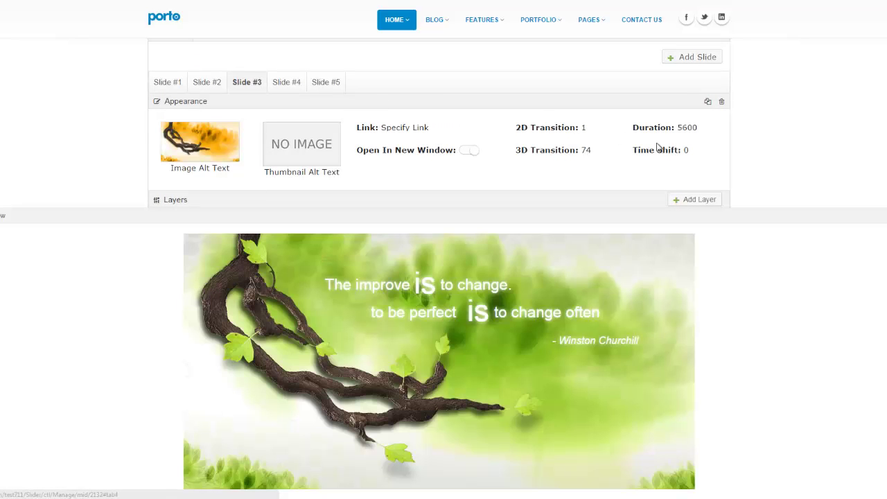
click(301, 83)
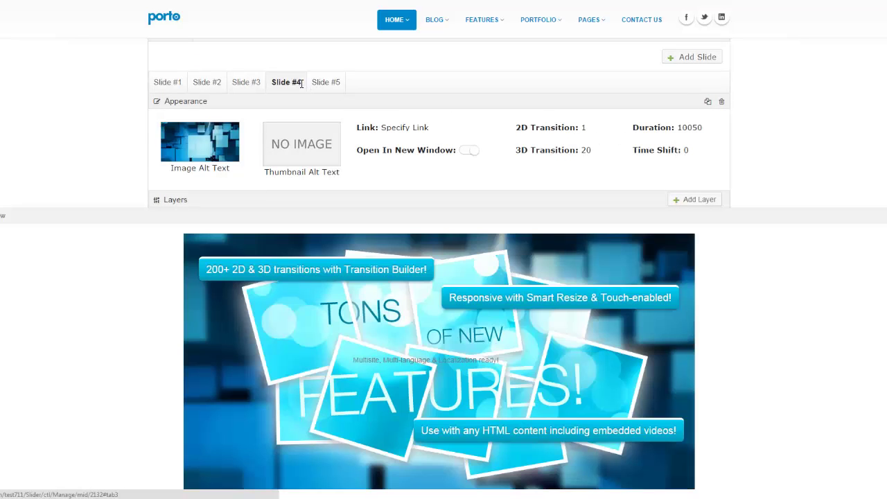
click(336, 87)
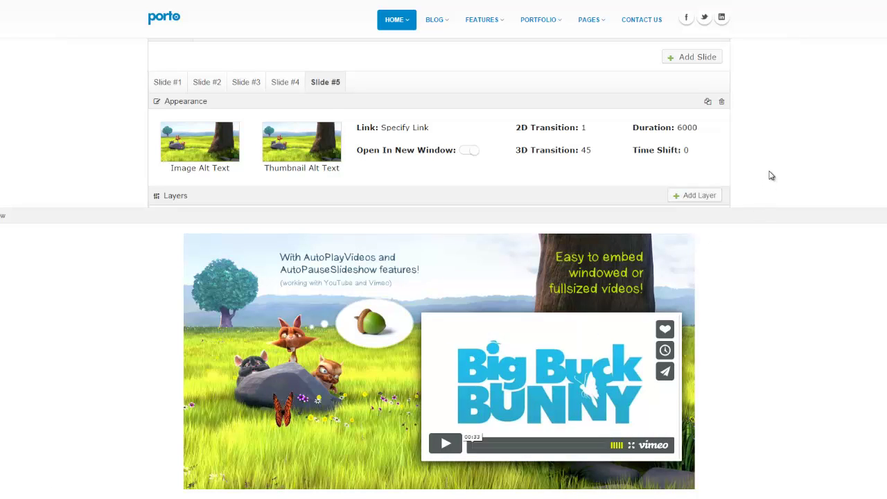
Show the basic content of Layer #5 on Slide #5 and examine its embedded Vimeo video code alongside the preview.
scroll(771, 175, down, 3)
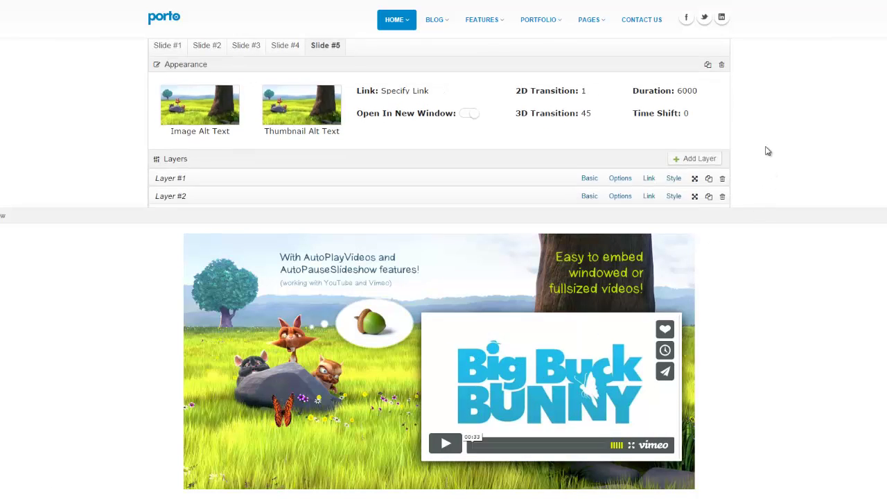
scroll(766, 148, down, 2)
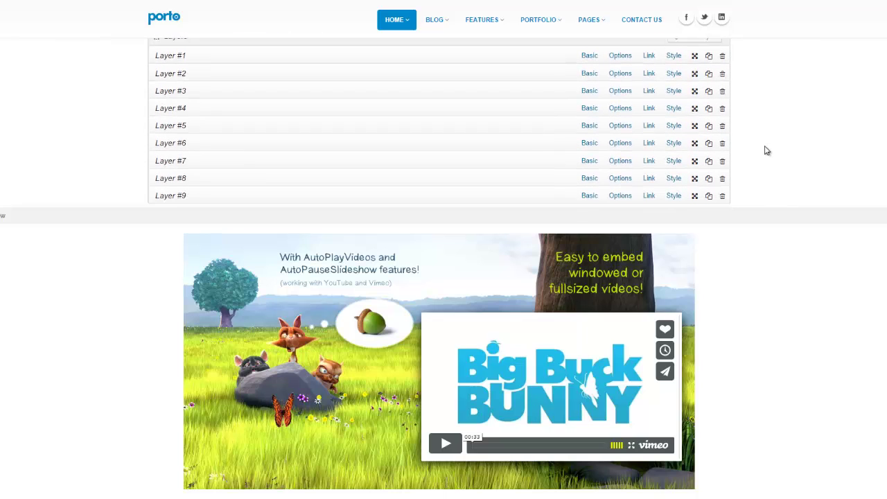
click(588, 122)
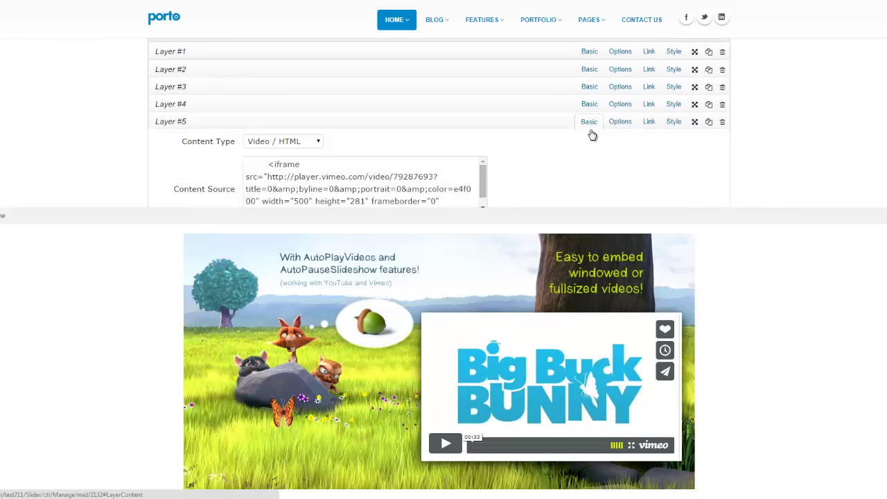
scroll(592, 137, down, 2)
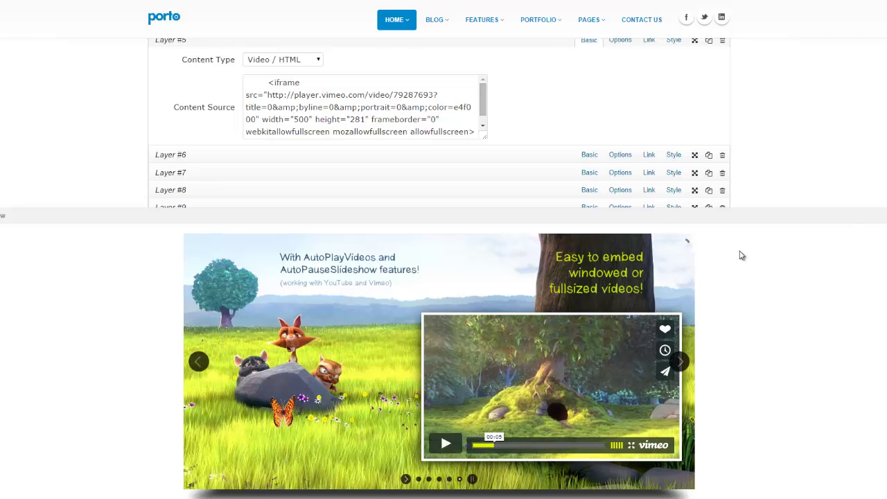
Review the Videos section of the slider settings for automatic playback and pausing the slideshow.
scroll(641, 142, up, 2)
scroll(312, 138, up, 4)
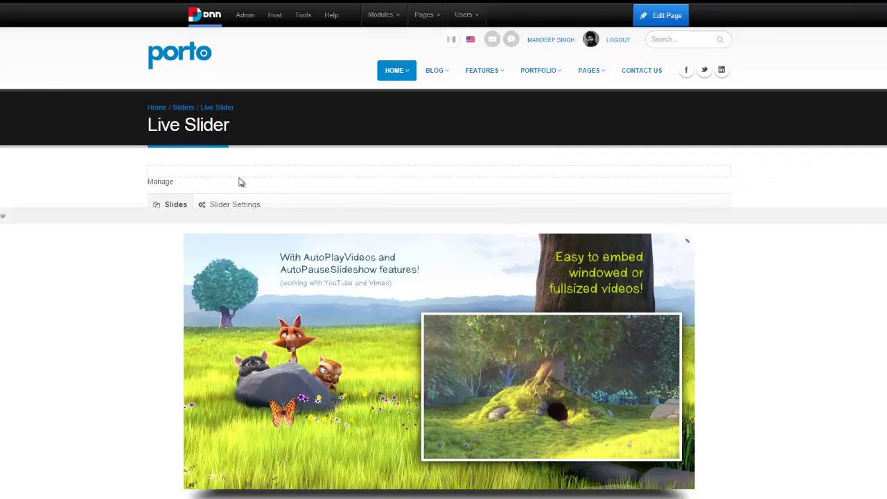
scroll(239, 180, down, 1)
click(247, 111)
scroll(273, 148, down, 2)
click(204, 161)
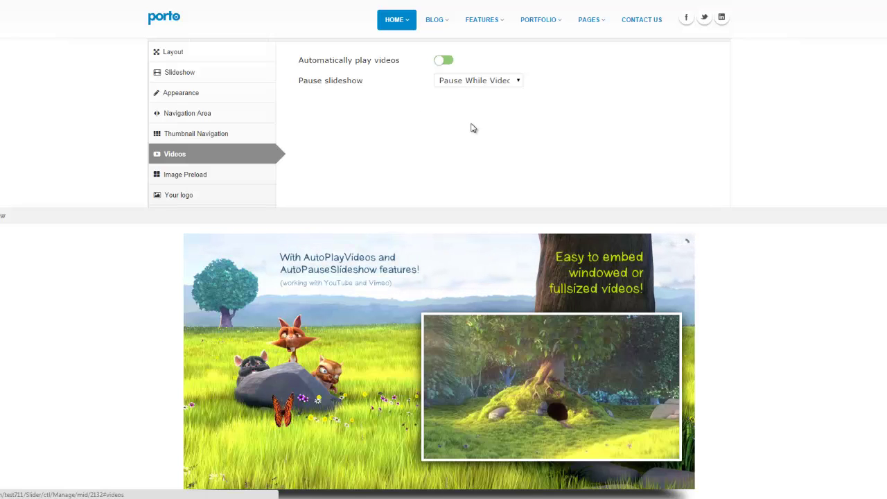
scroll(501, 132, down, 3)
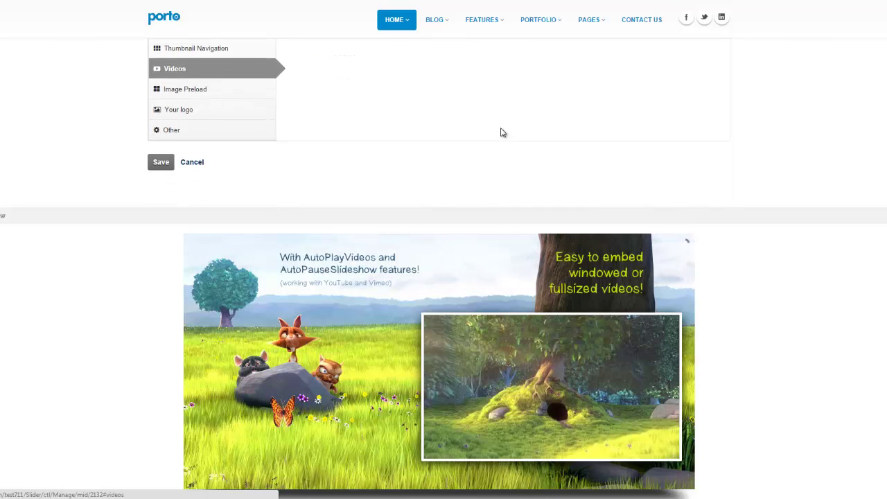